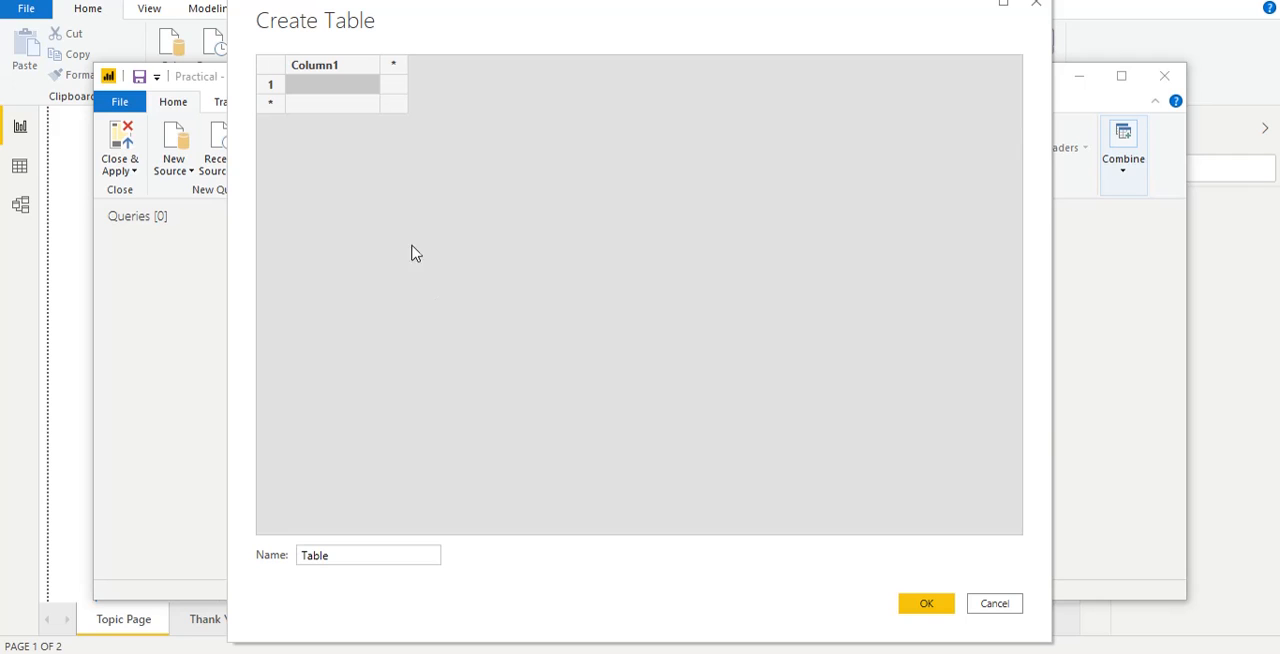
Step: Enter the labels Name and Country in the first row of the new table
left_click(304, 84)
type("Name")
key("Tab")
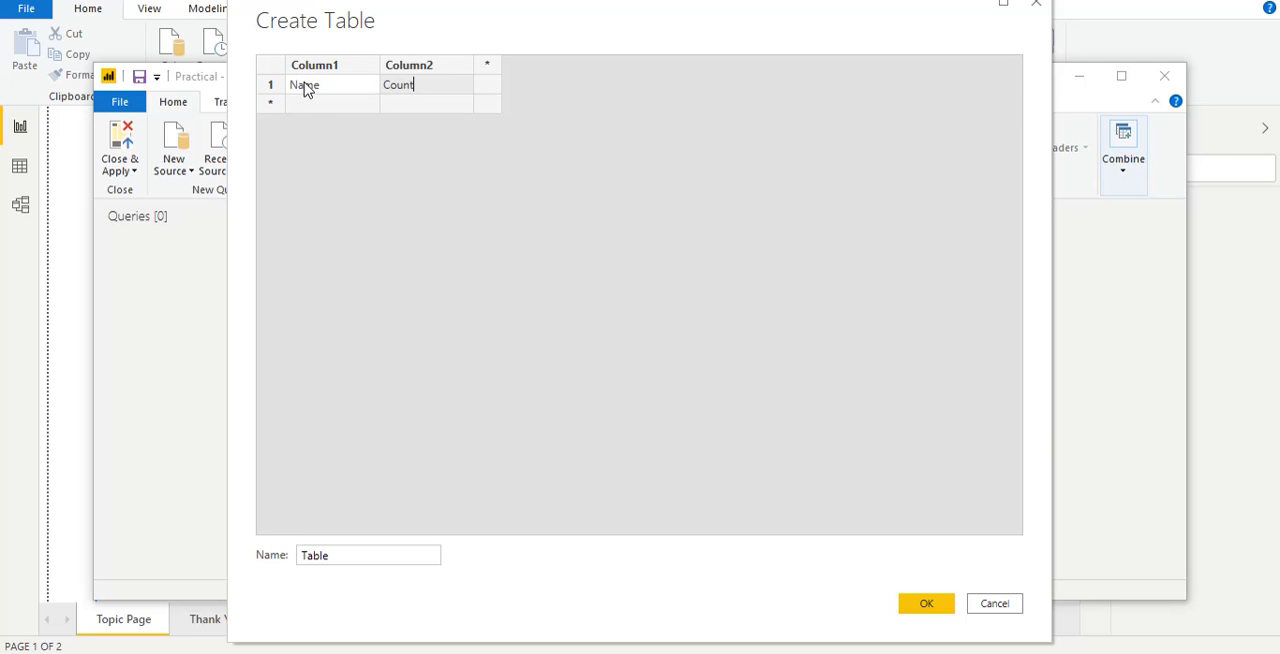
type("Country")
Step: Fill the second row of the table with a person's first name and the country US
left_click(292, 104)
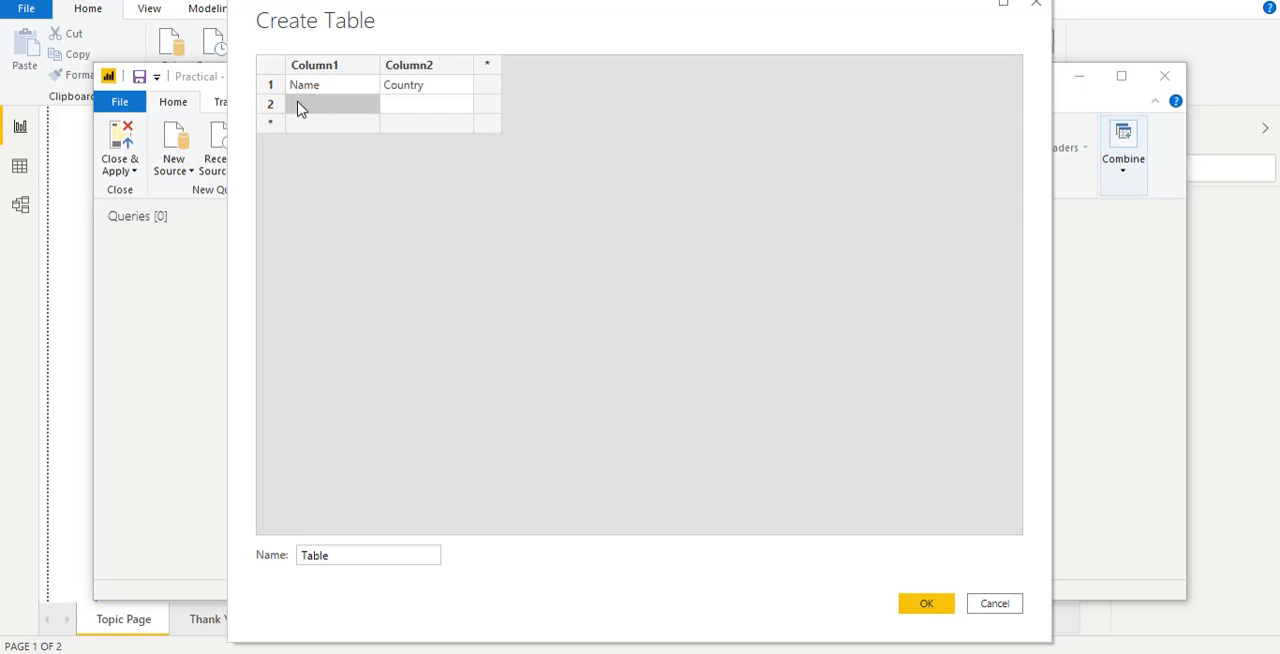
type("Matt")
key("Tab")
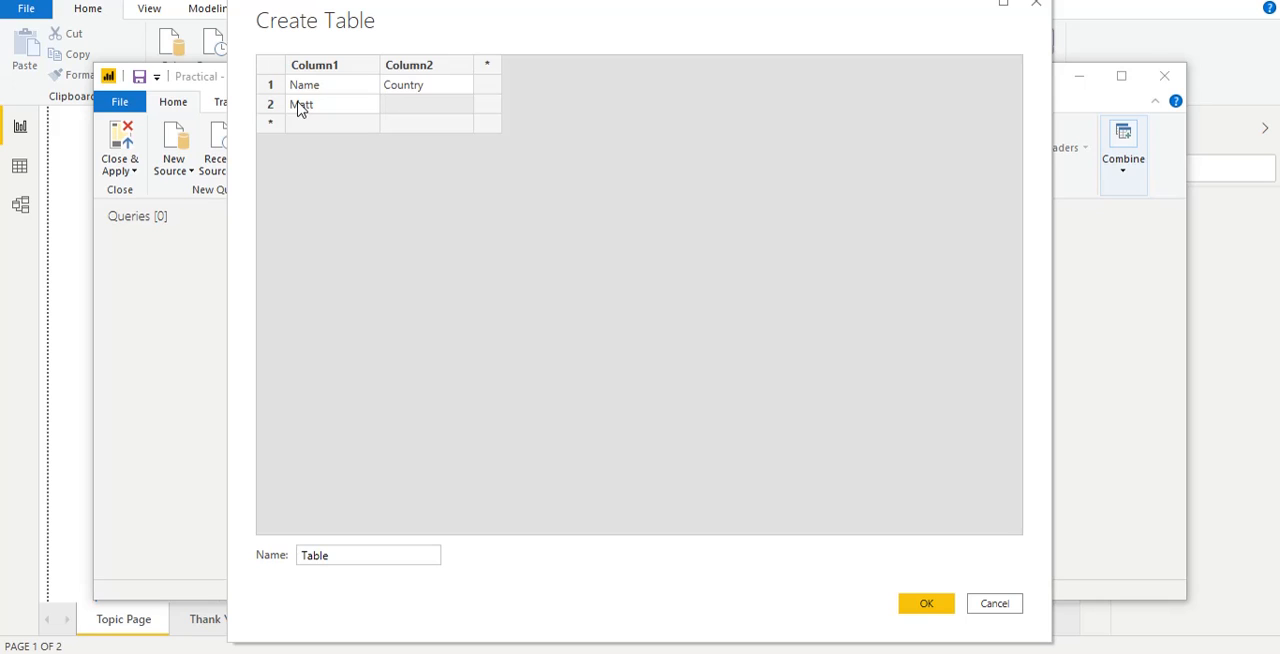
type("US")
key("Return")
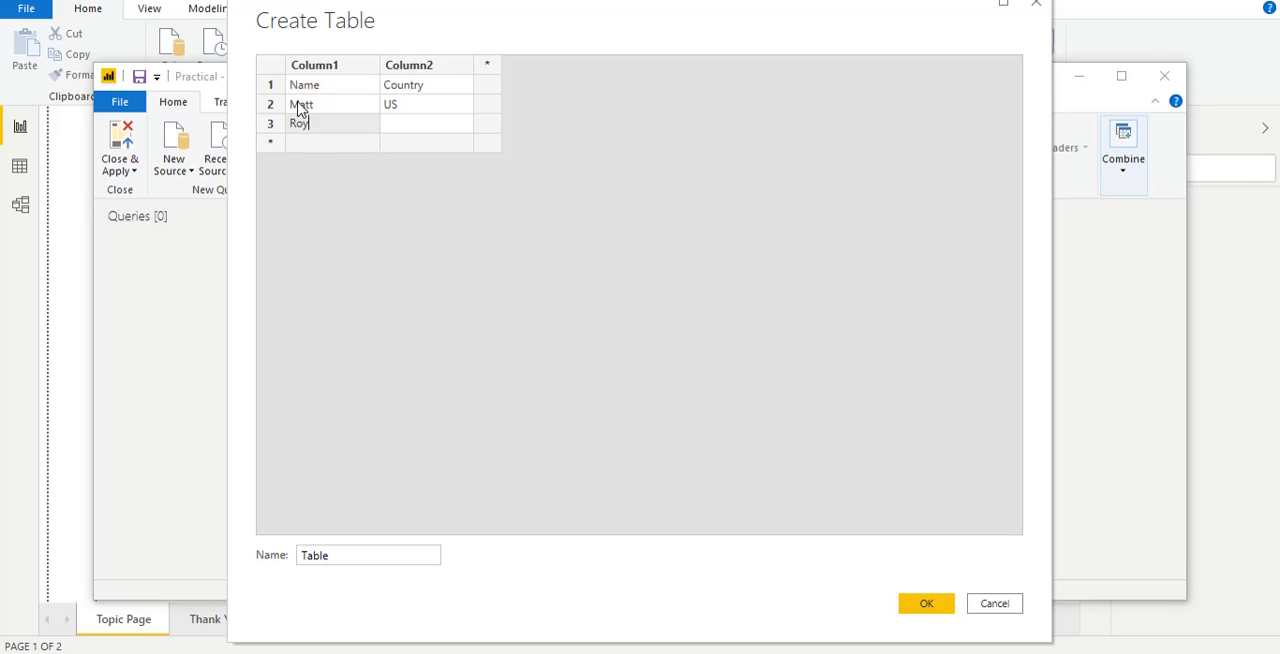
Step: Fill the third and fourth rows with people's first names and the countries AUS and UK
key("Tab")
key("Return")
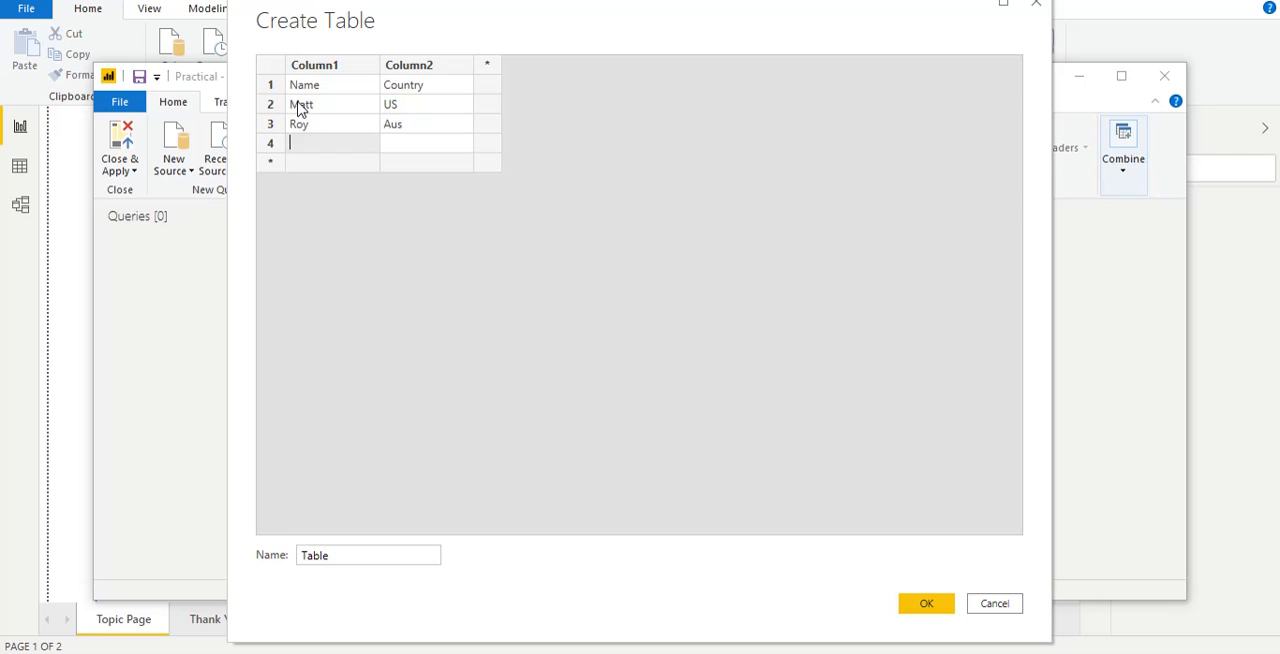
double_click(412, 128)
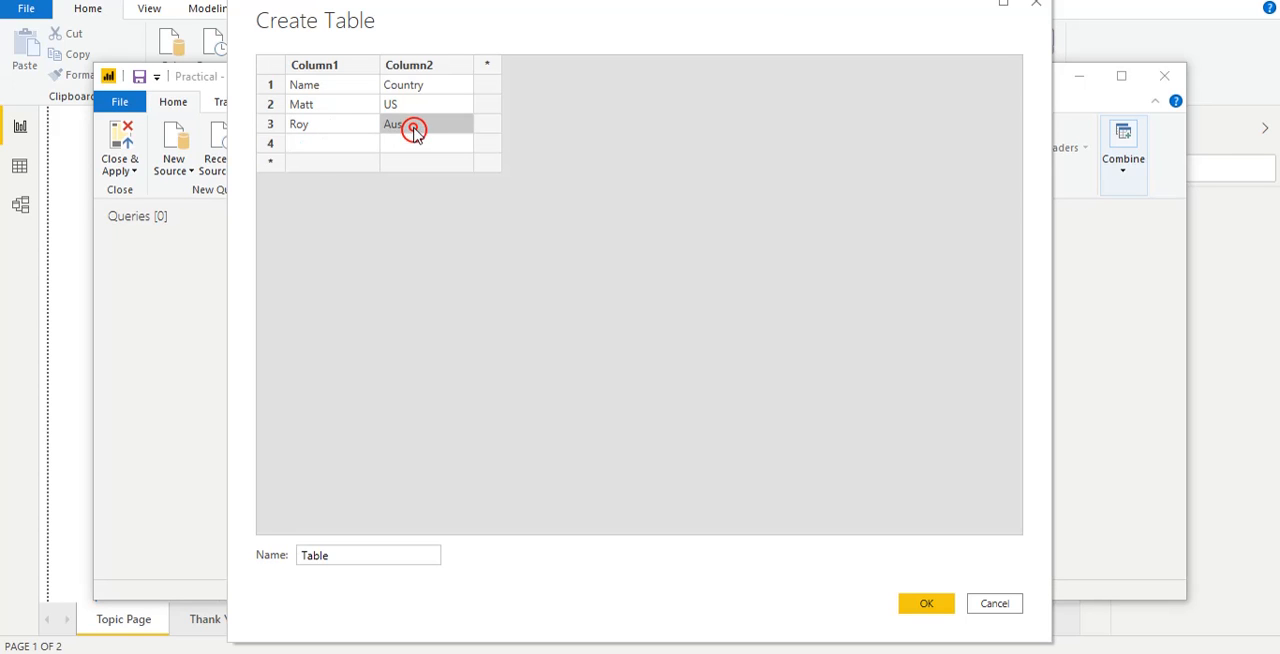
type("AUD")
key("Return")
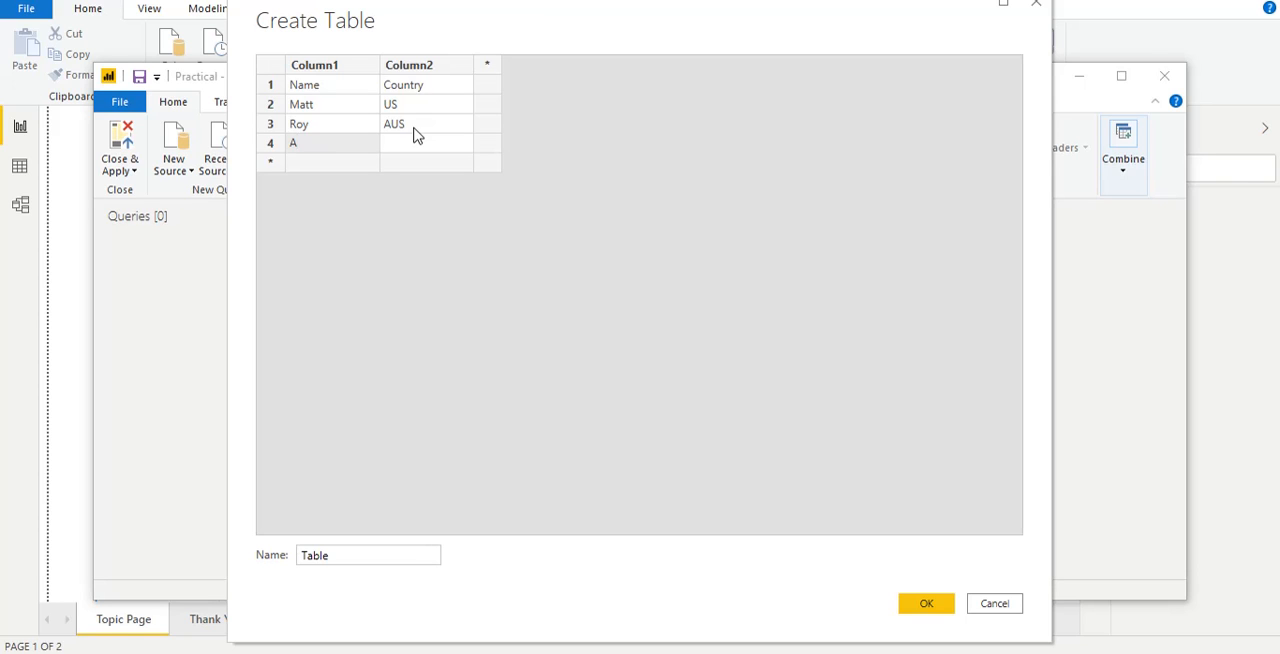
key("Tab")
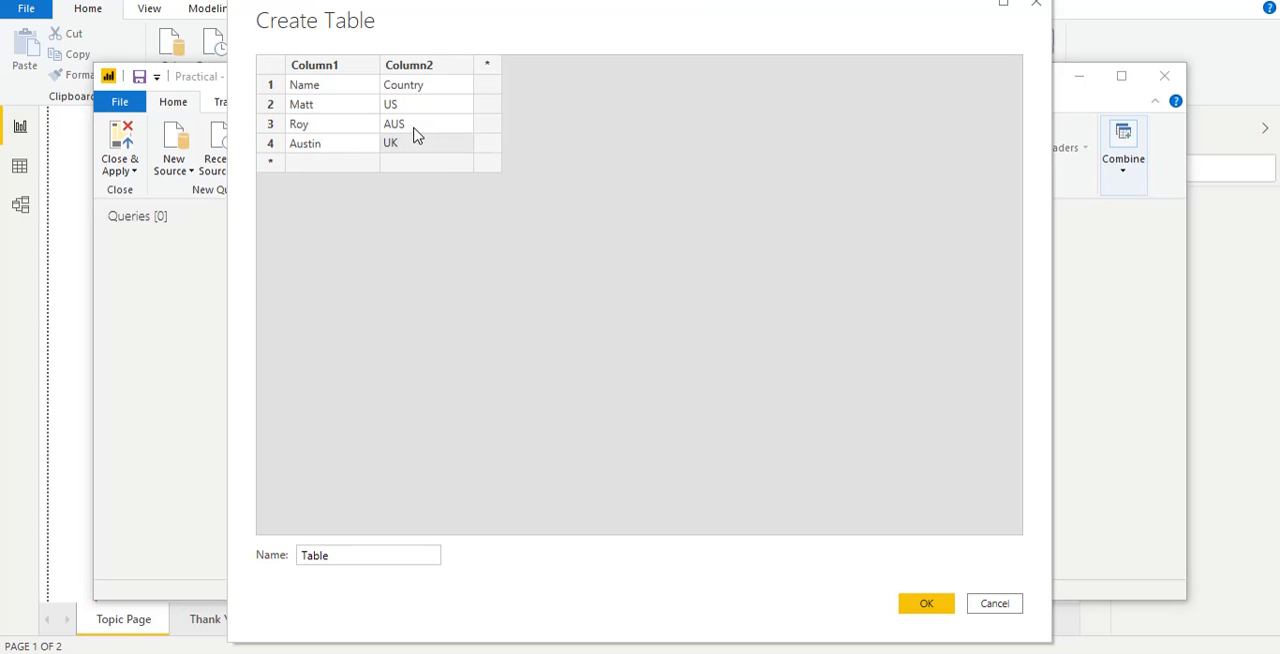
Step: Create the table under the name SampleTable1 and close and apply the query to load it into the report
left_click_drag(338, 551, 305, 563)
type("Sample")
left_click(930, 608)
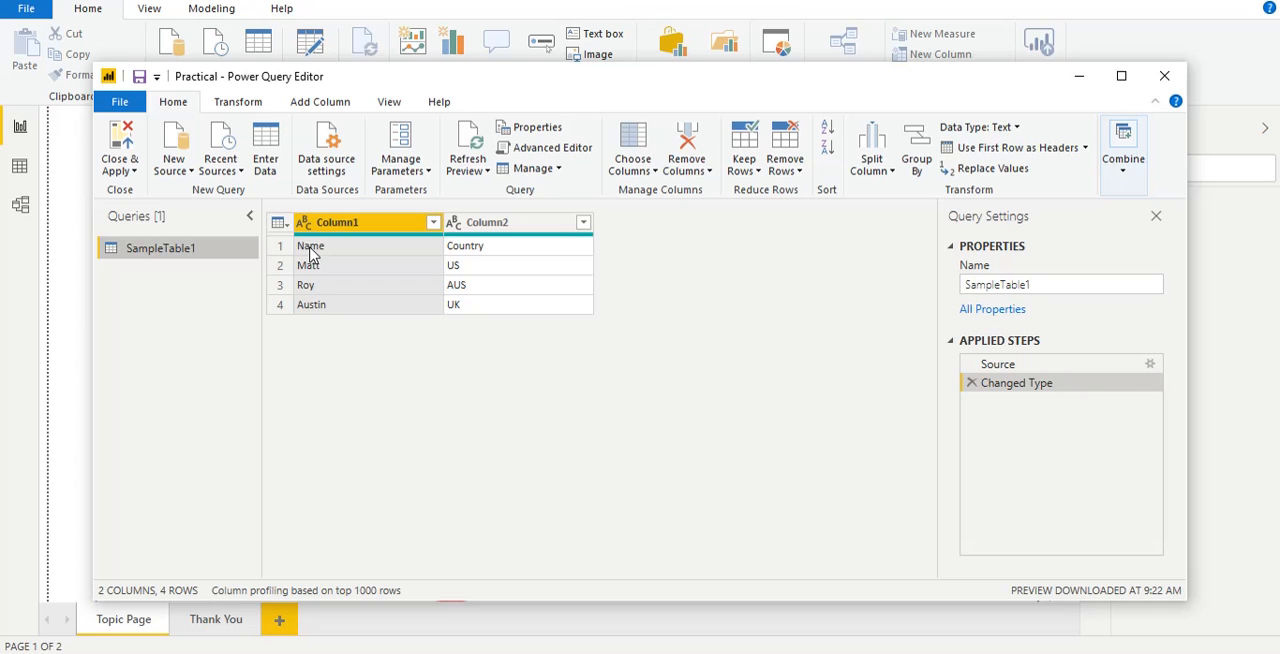
left_click(128, 162)
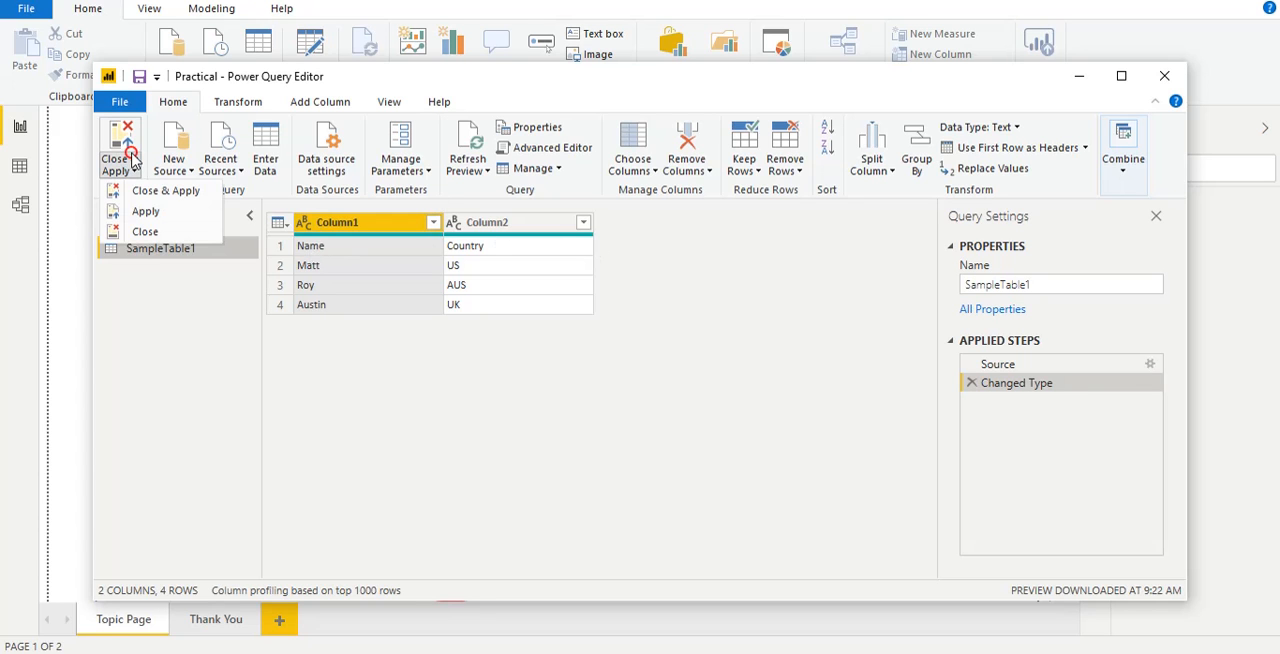
left_click(155, 193)
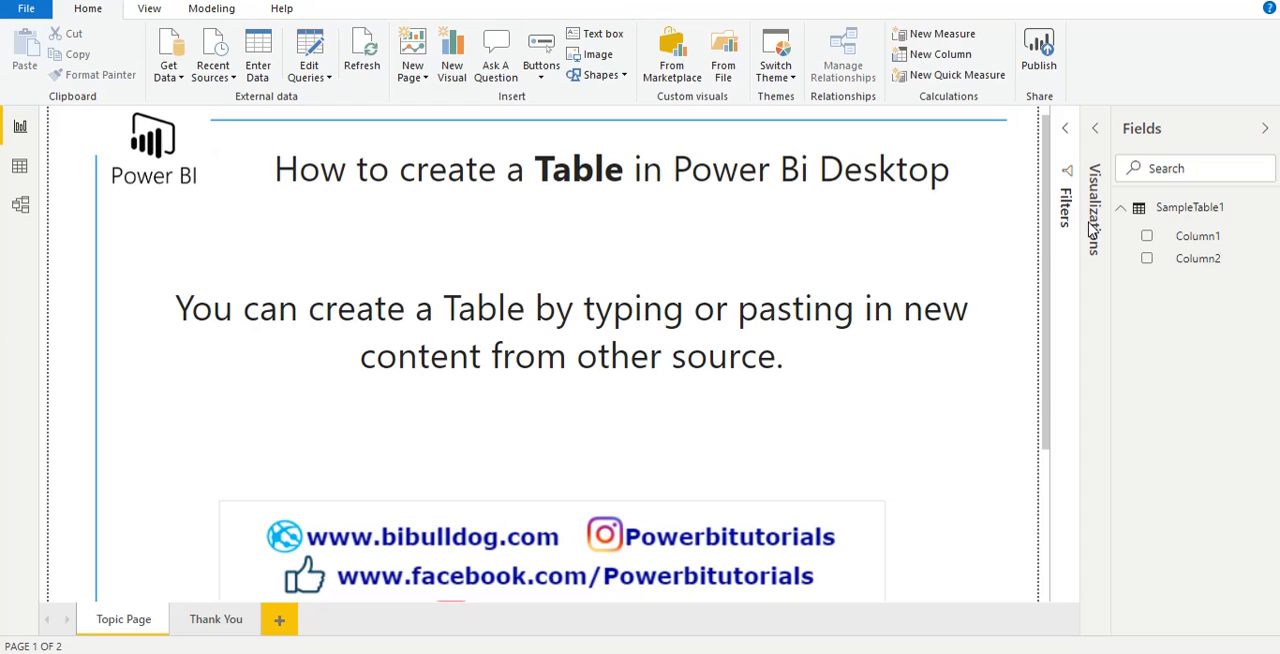
Step: Add a new report page and check the fields of SampleTable1
left_click(278, 620)
left_click(1170, 210)
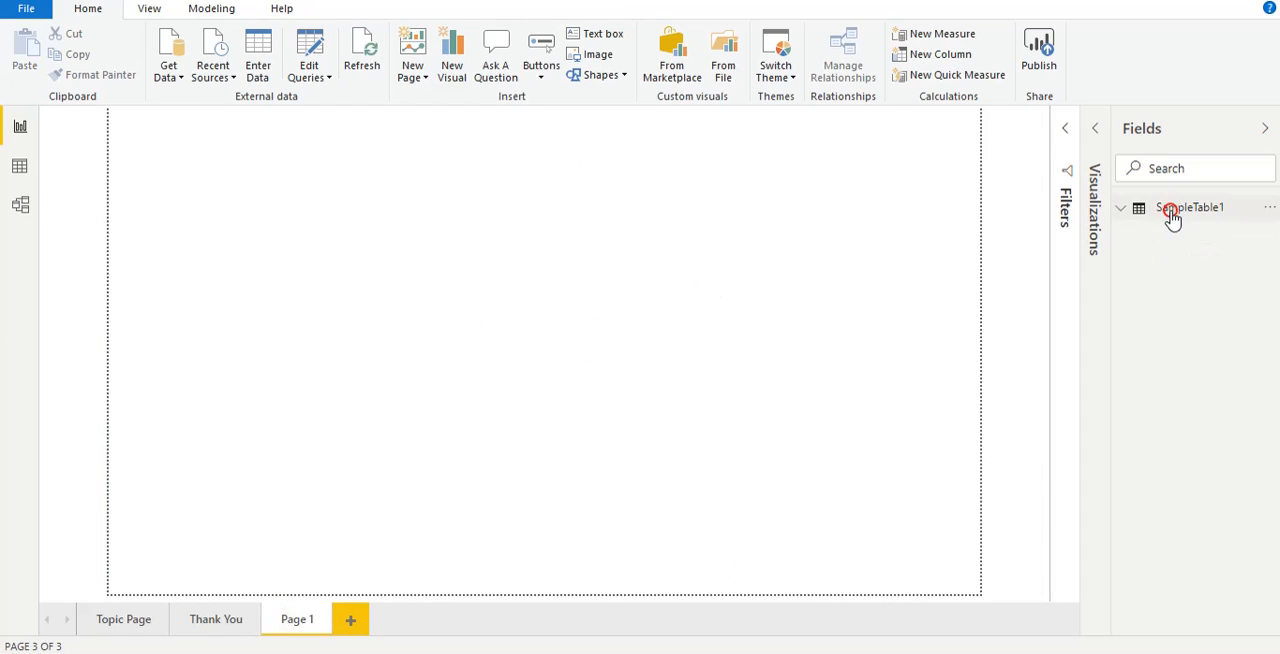
left_click(1125, 212)
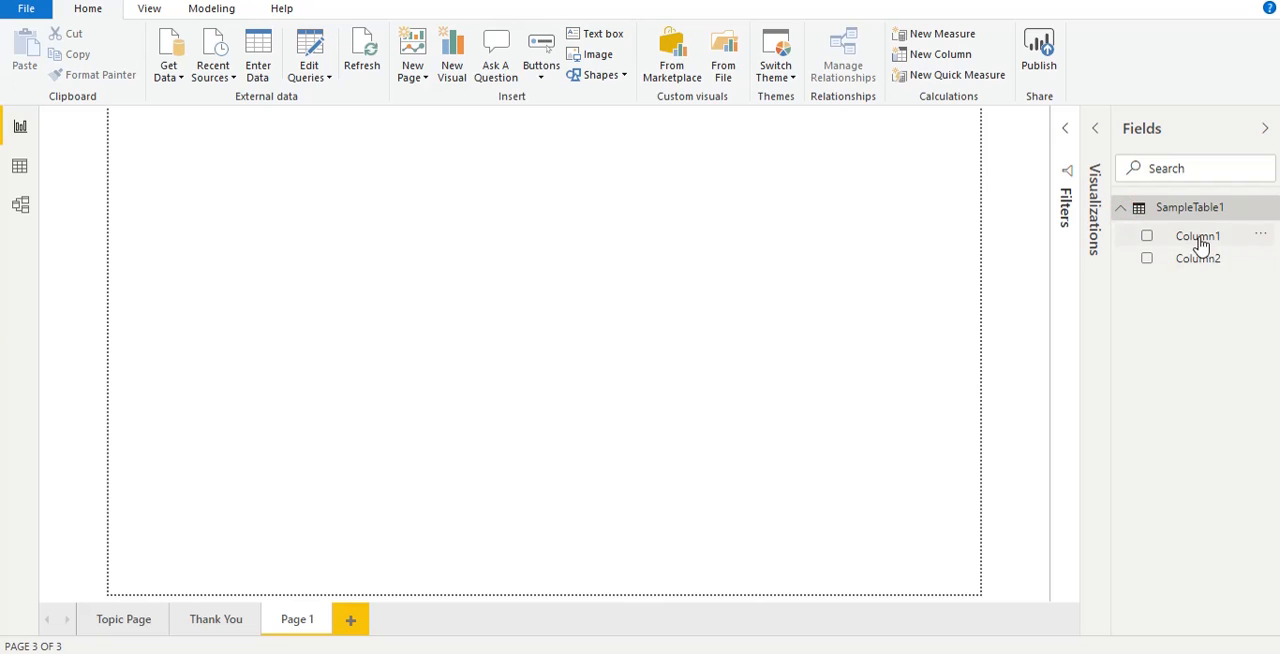
left_click(1173, 212)
Step: Edit the SampleTable1 query to use the first row as headers, and close and apply the change
left_click(307, 58)
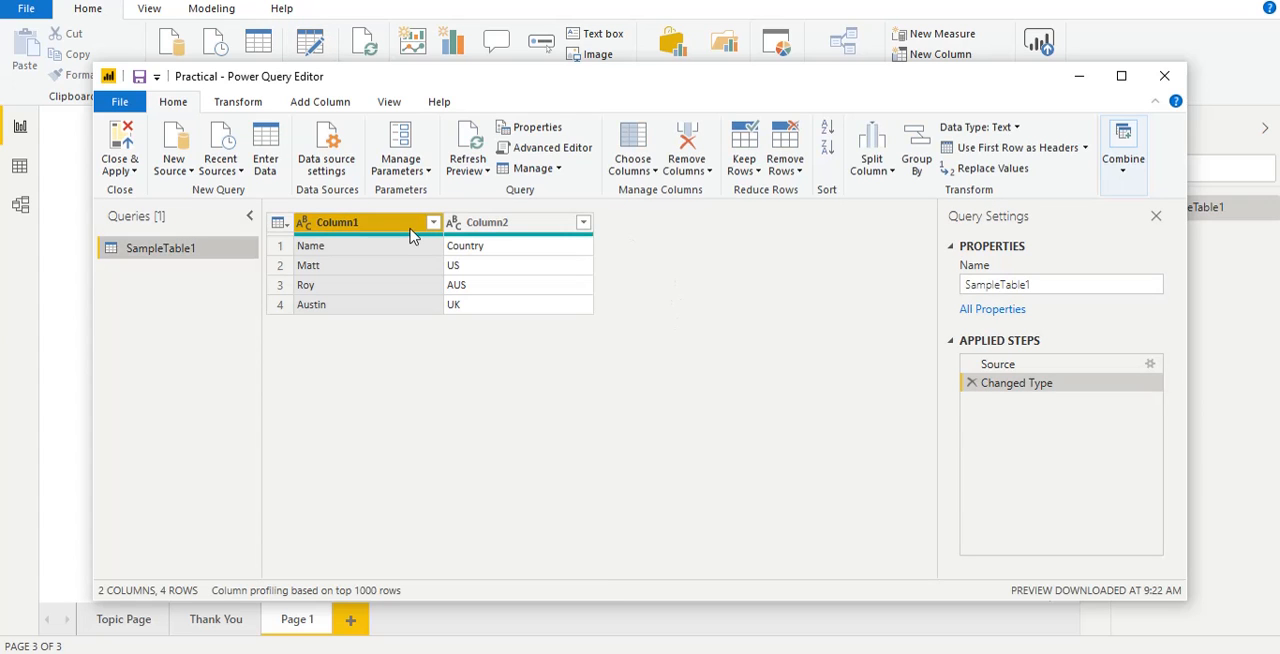
left_click(280, 224)
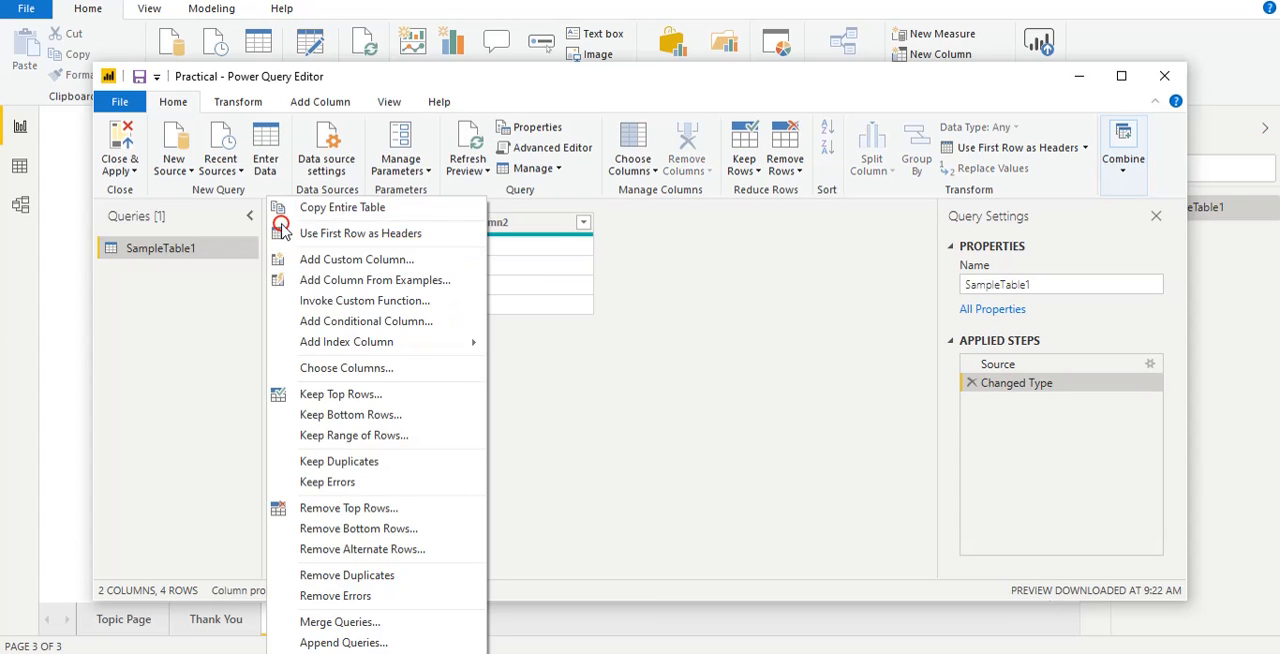
left_click(365, 234)
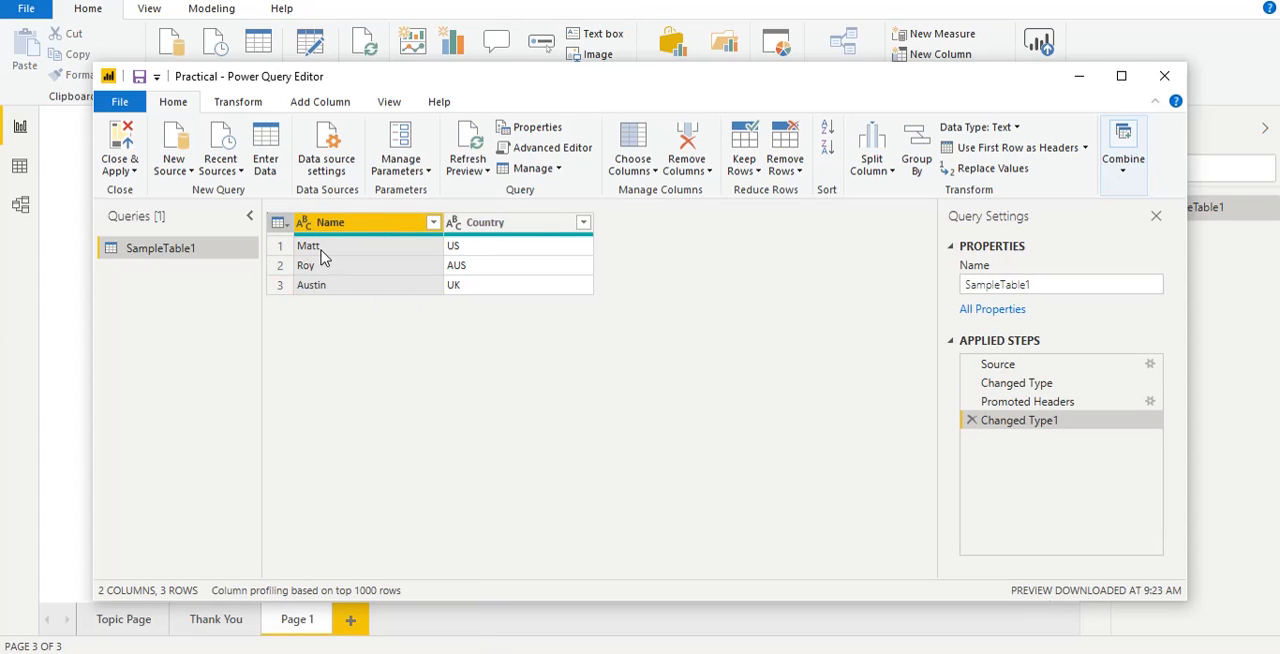
left_click(120, 168)
left_click(143, 189)
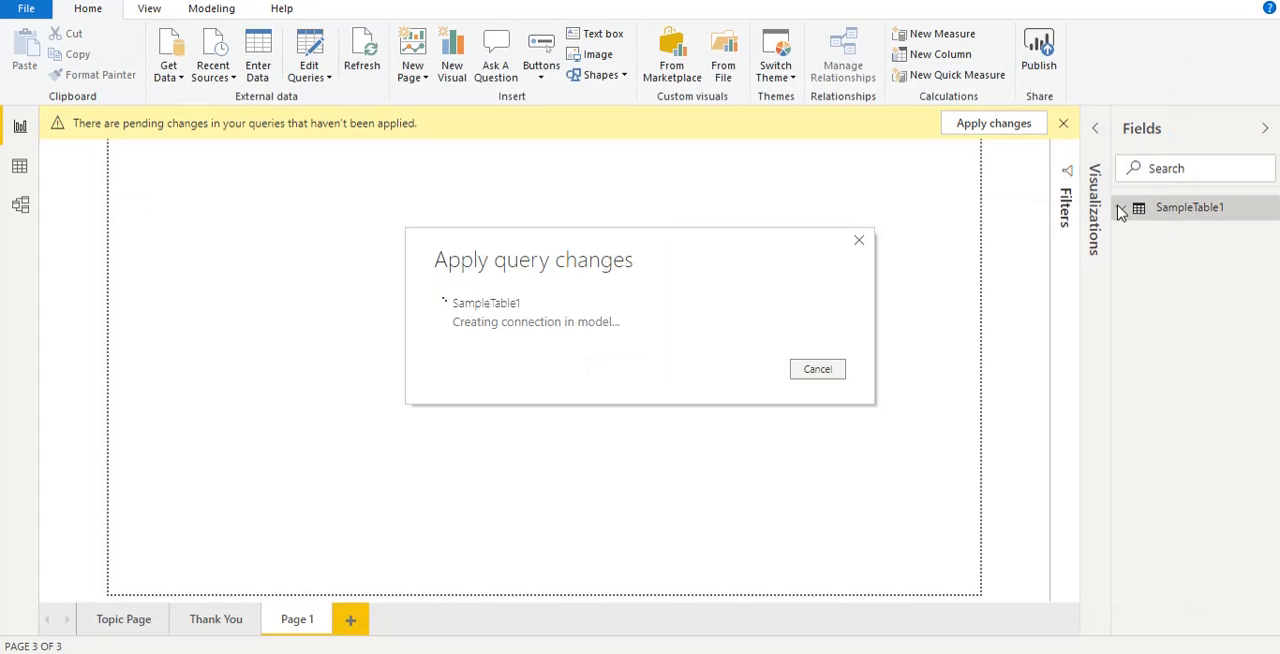
Step: Insert a table visual on Page 1 with the Country and Name fields of SampleTable1 as its values
left_click(1120, 209)
left_click(1120, 209)
left_click(1119, 209)
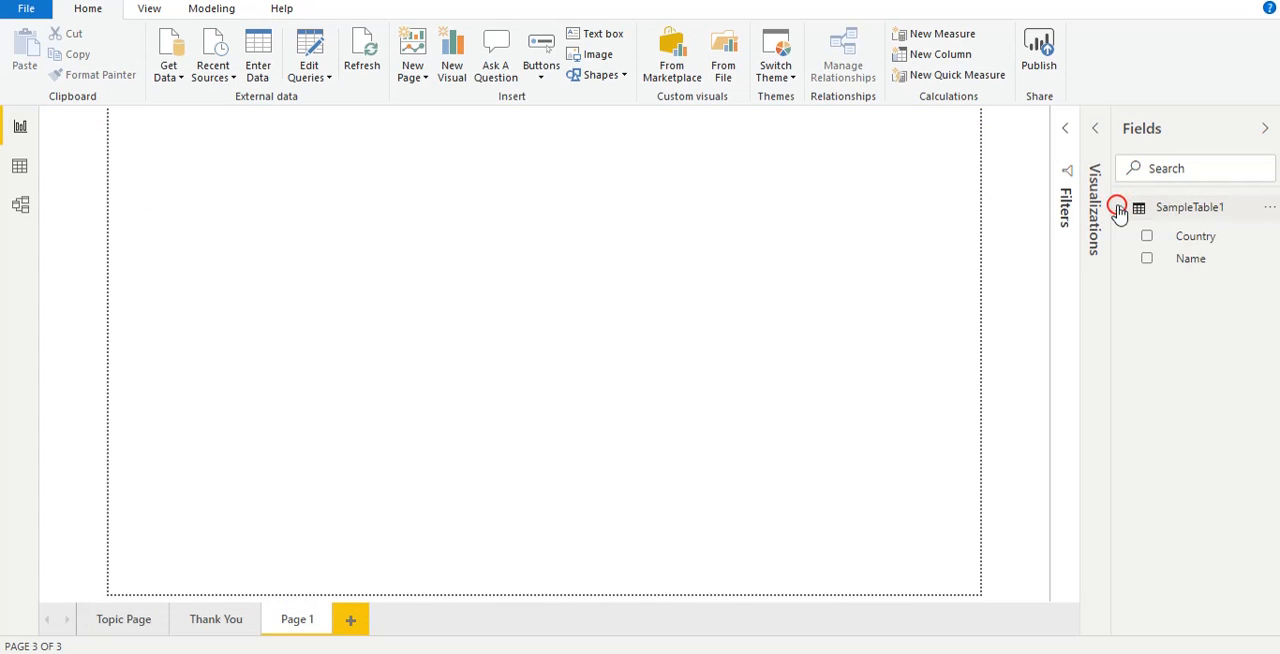
left_click(1093, 131)
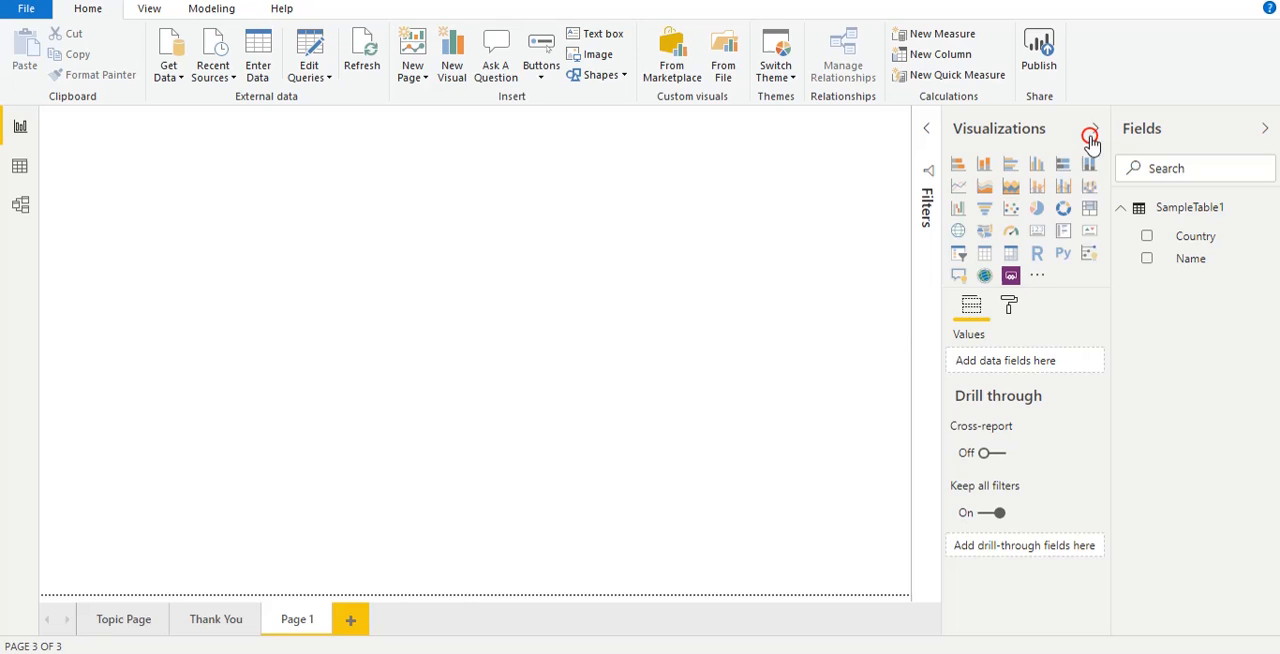
left_click(985, 253)
left_click_drag(231, 310, 606, 362)
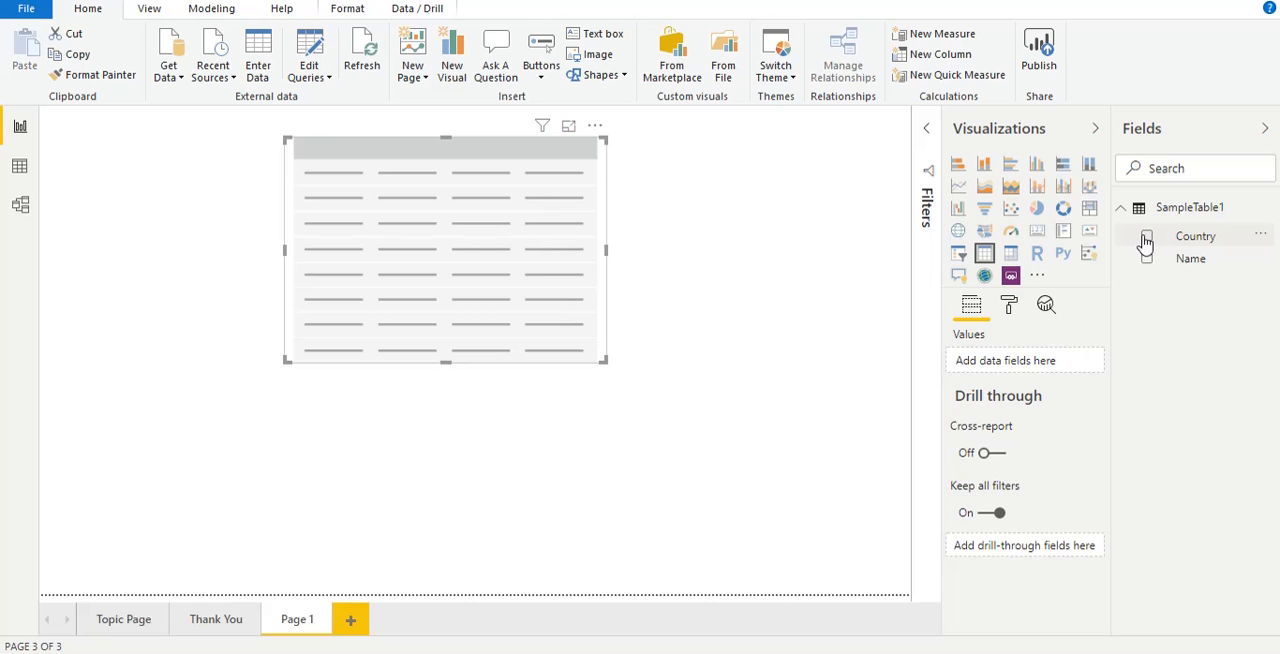
left_click_drag(1210, 240, 1040, 362)
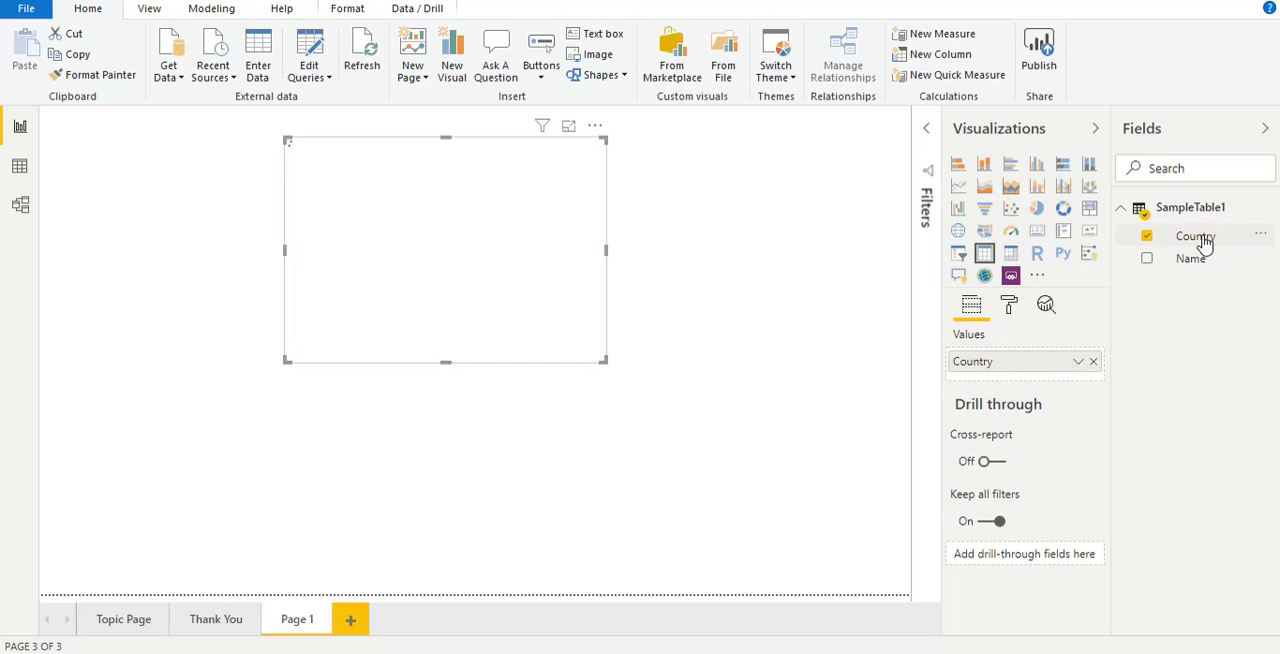
left_click_drag(1210, 258, 1011, 386)
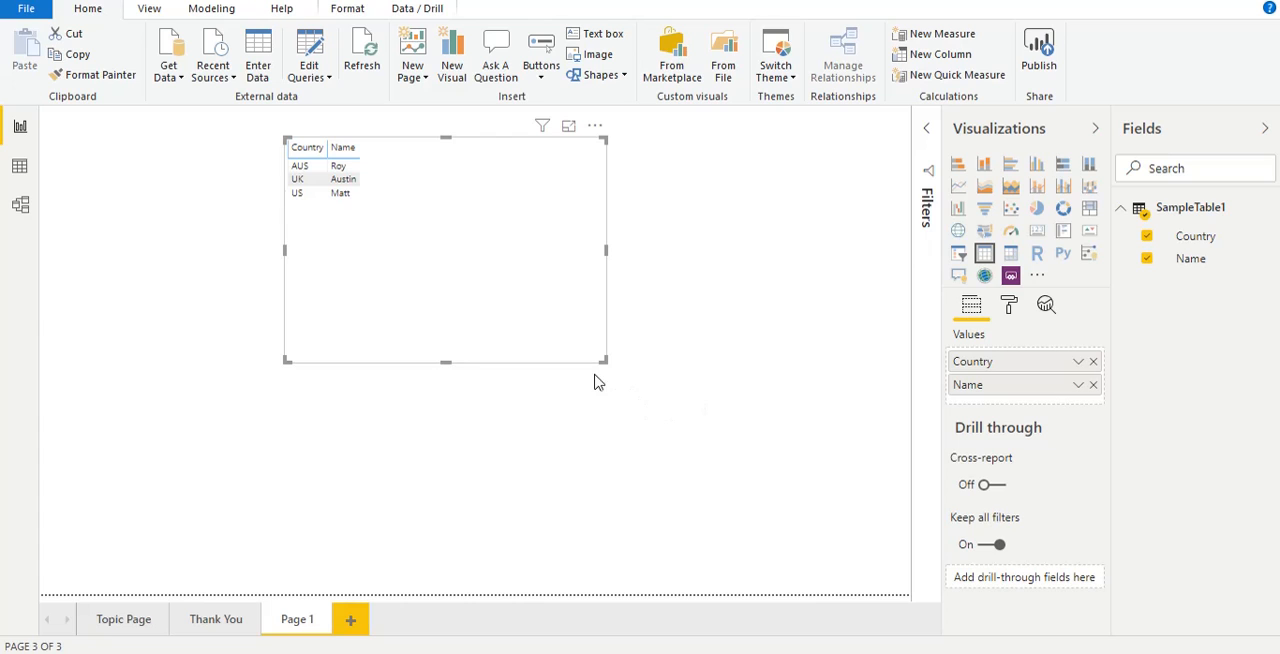
Step: Shrink the table visual to fit its content more closely and move it nearer the page centre
left_click_drag(607, 363, 476, 243)
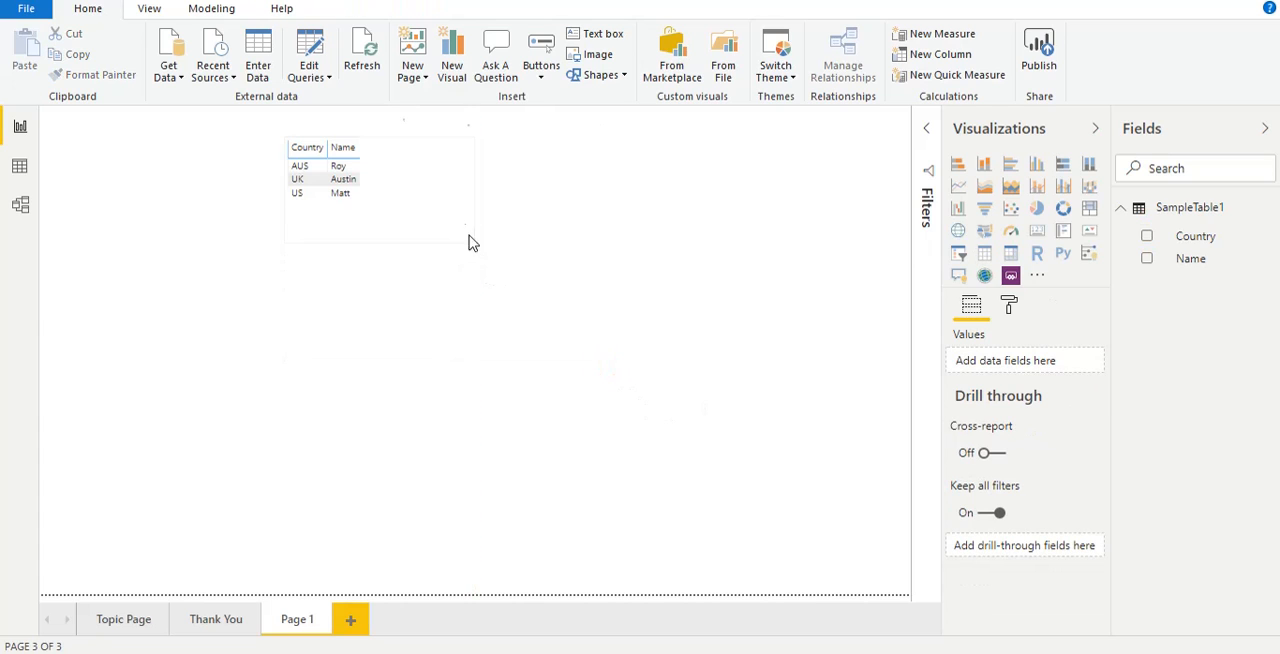
left_click_drag(430, 159, 507, 230)
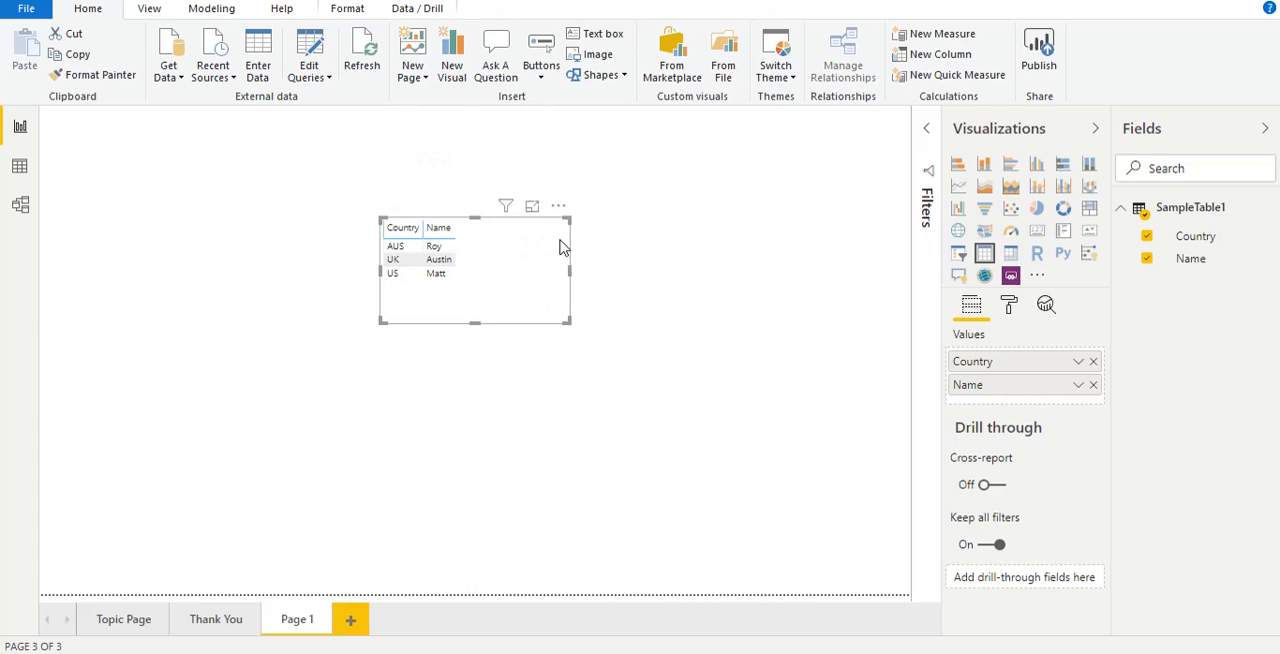
left_click(661, 245)
Step: Add a fifth row with a person's name and the country S Korea to SampleTable1's Source step, and close and apply the change
left_click(1166, 207)
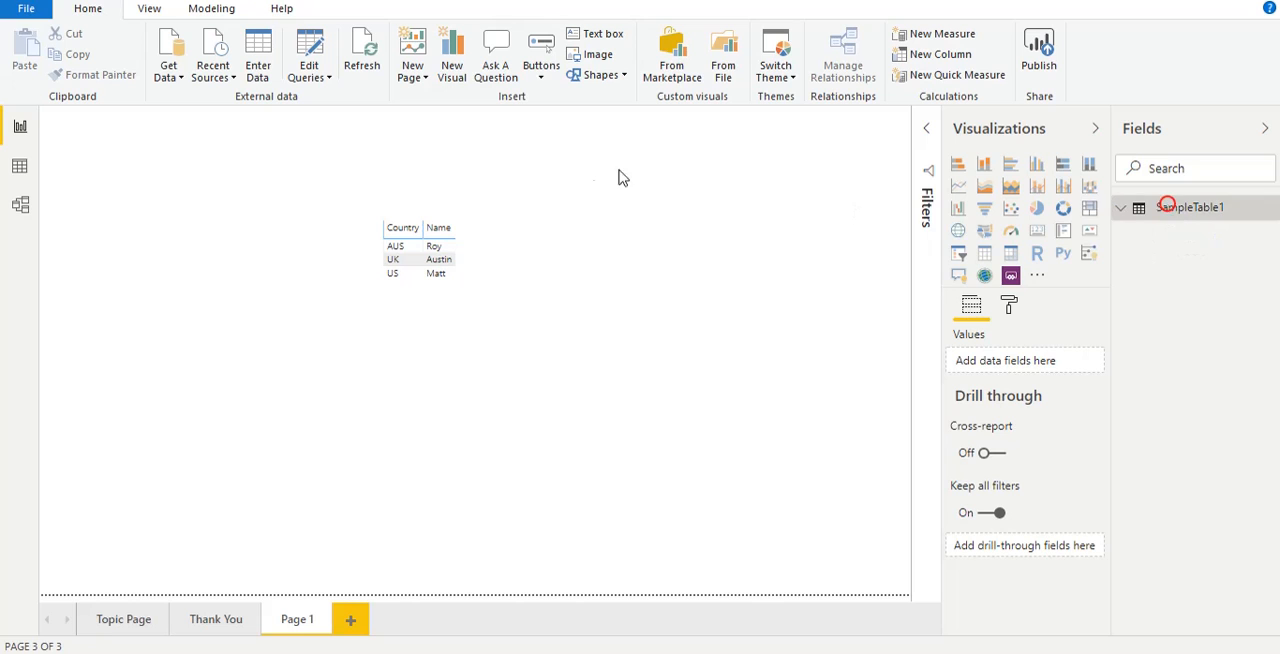
left_click(309, 45)
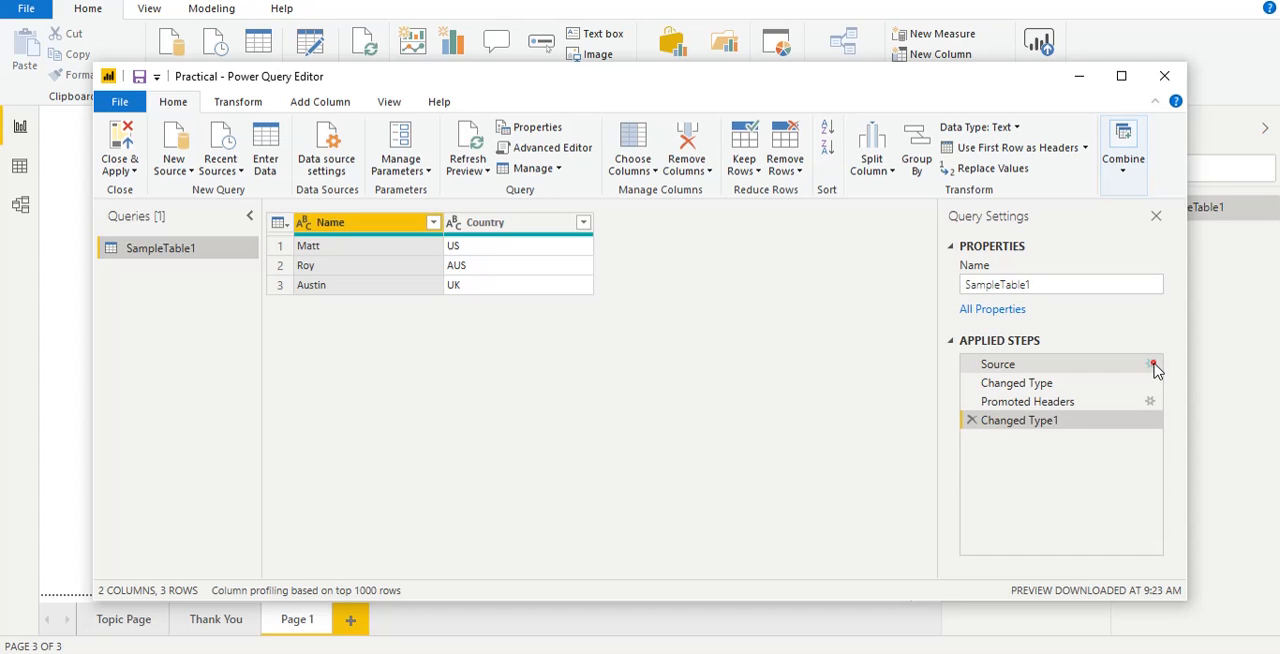
left_click(1152, 365)
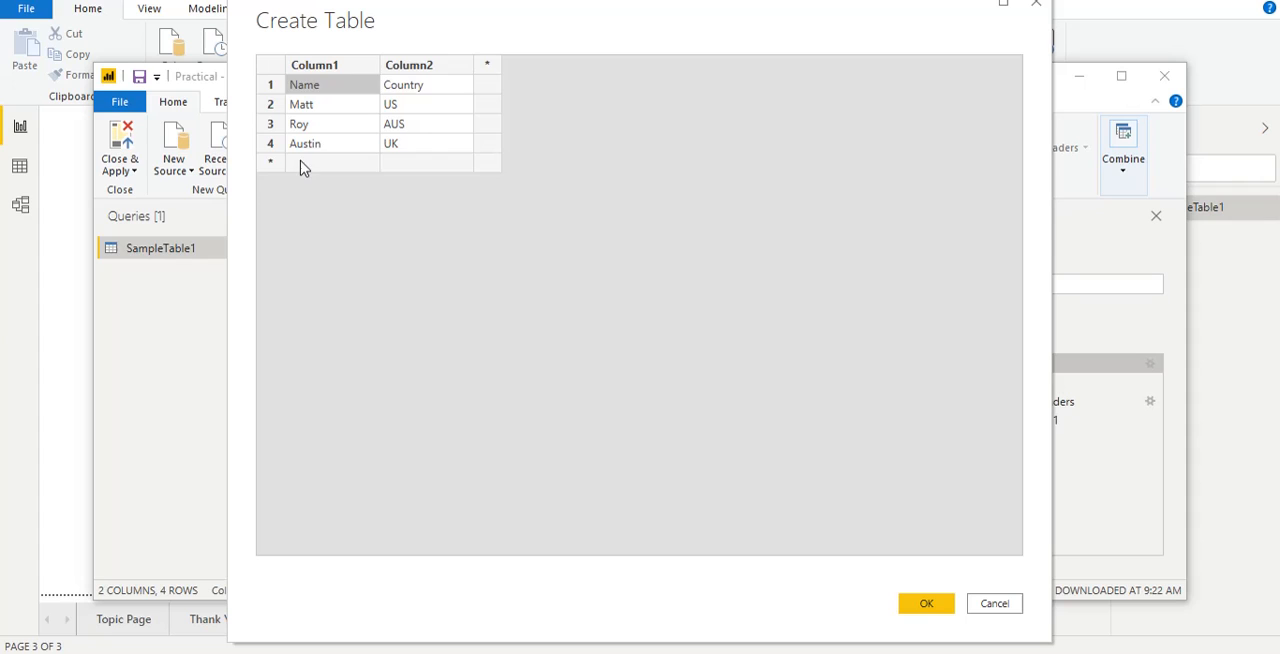
left_click(300, 163)
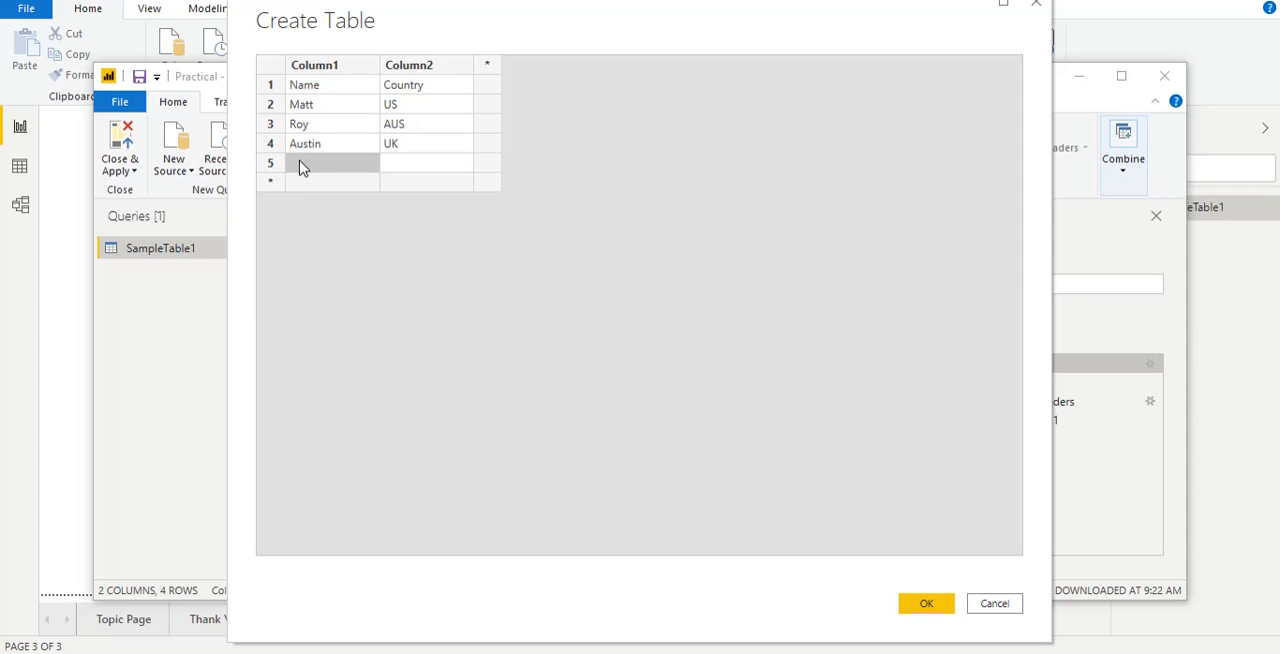
type("R Mike")
key("Tab")
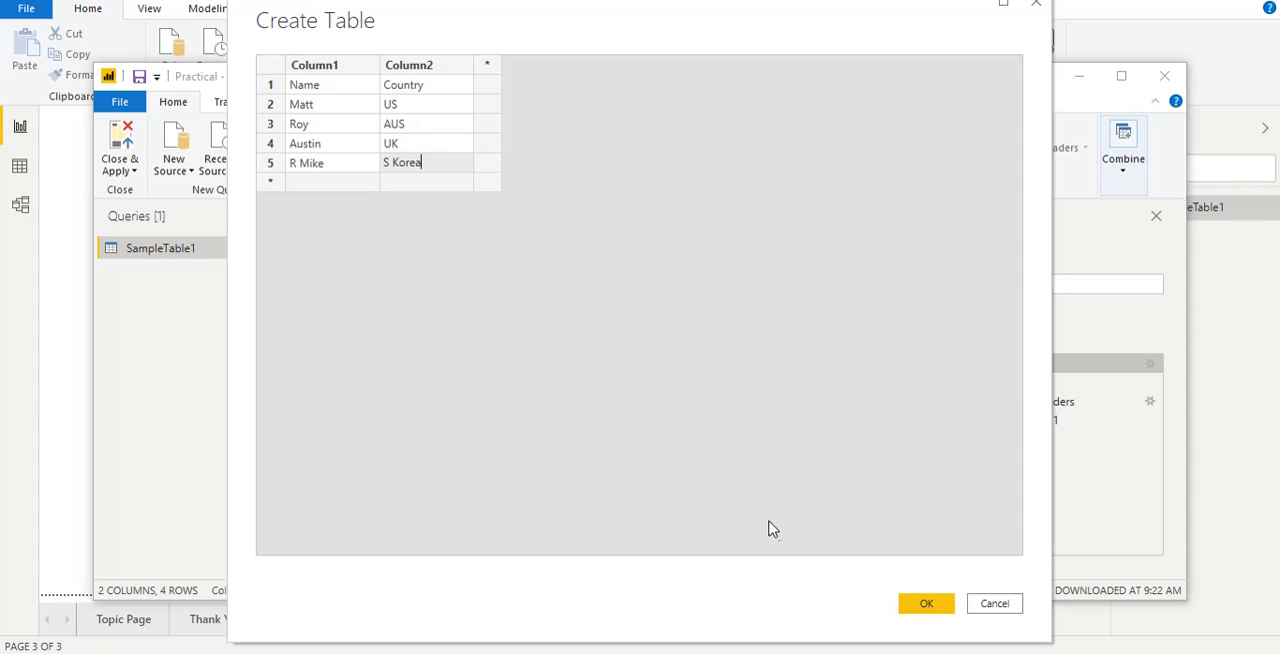
left_click(926, 604)
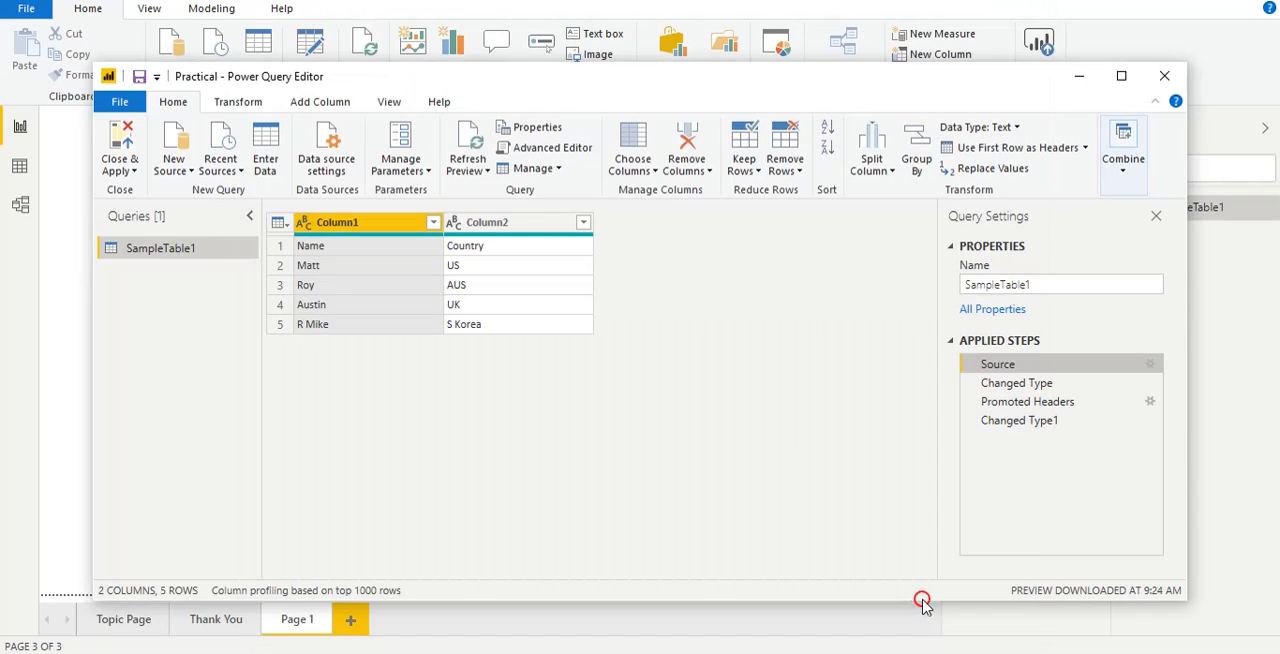
left_click(138, 172)
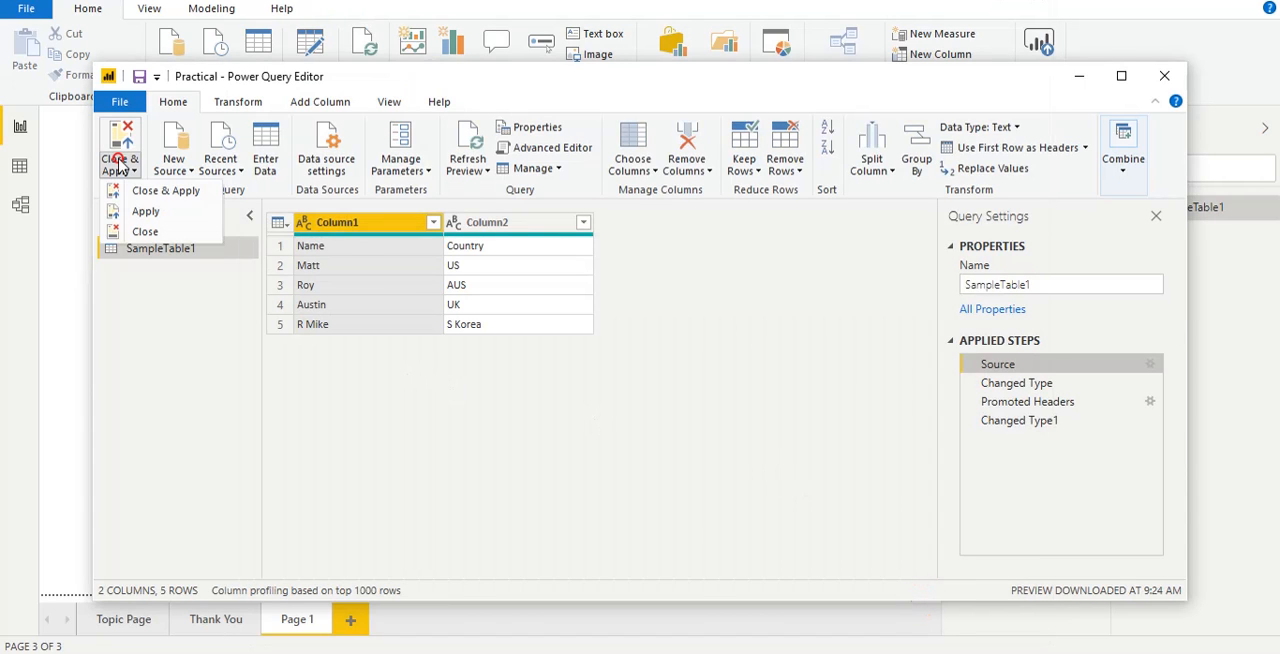
left_click(150, 194)
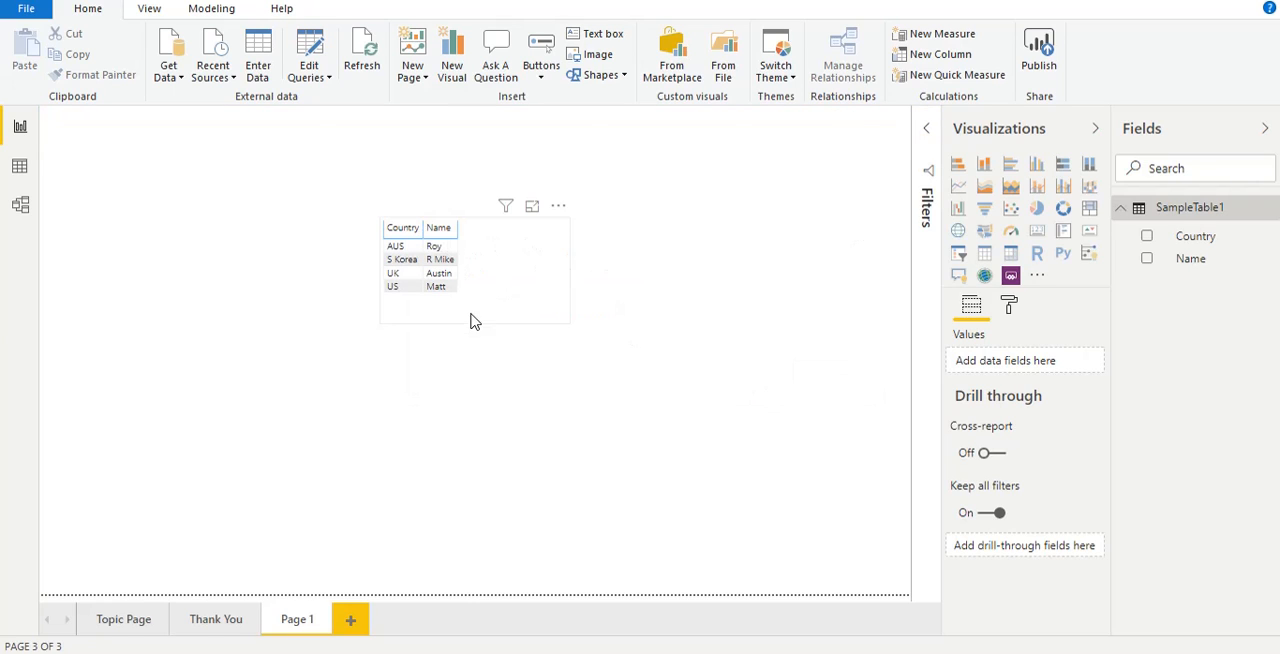
Step: Widen the Country and Name columns of the table visual and deselect it
left_click_drag(422, 229, 514, 232)
left_click(412, 261)
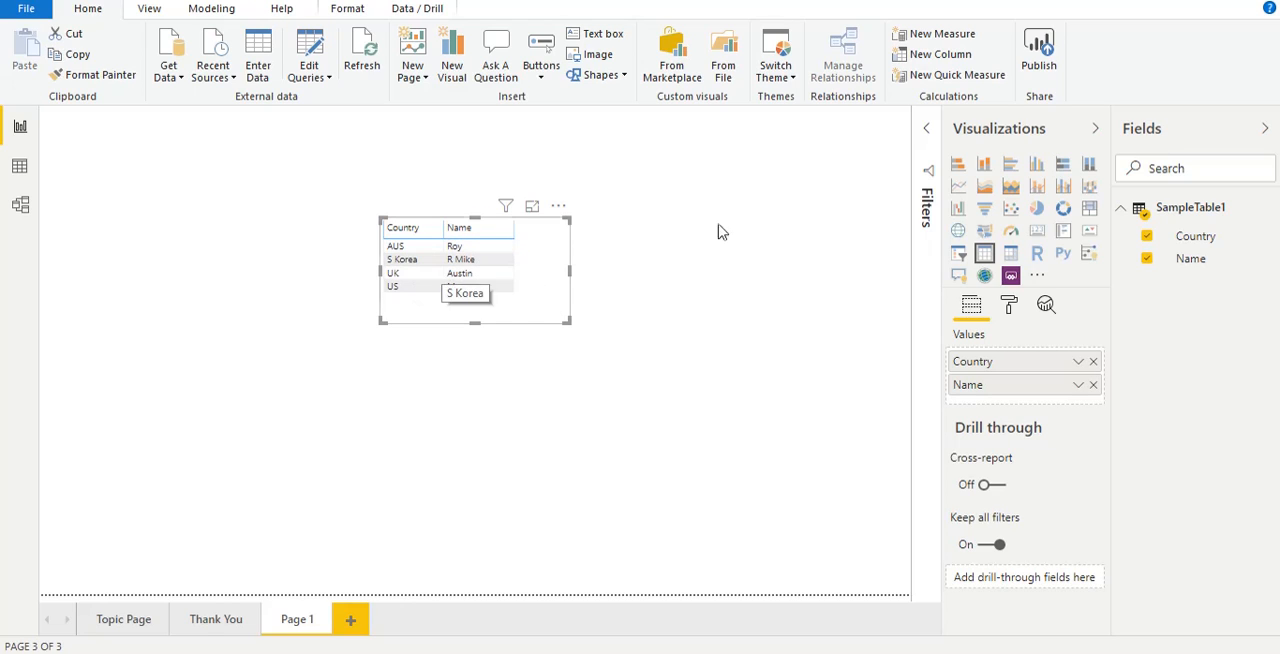
left_click(743, 277)
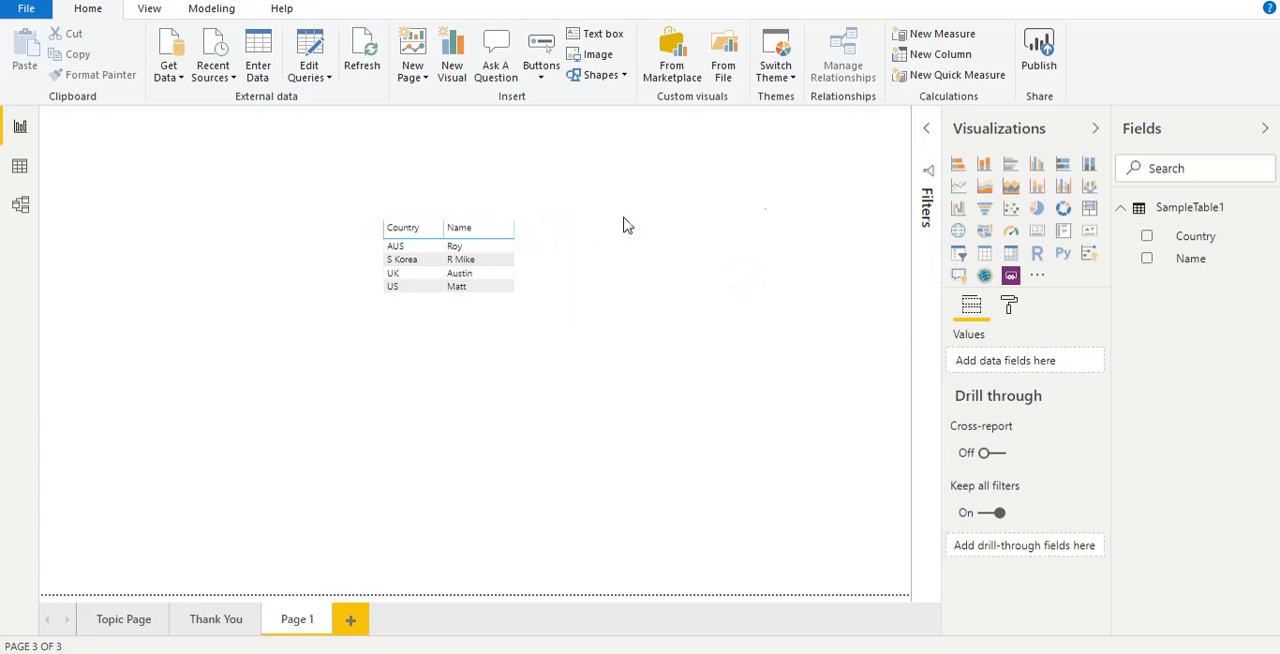
Step: Open SampleTable1's Source data for editing, remove the initial from the fifth row's name and set that row's country to London
left_click(1170, 214)
left_click(310, 50)
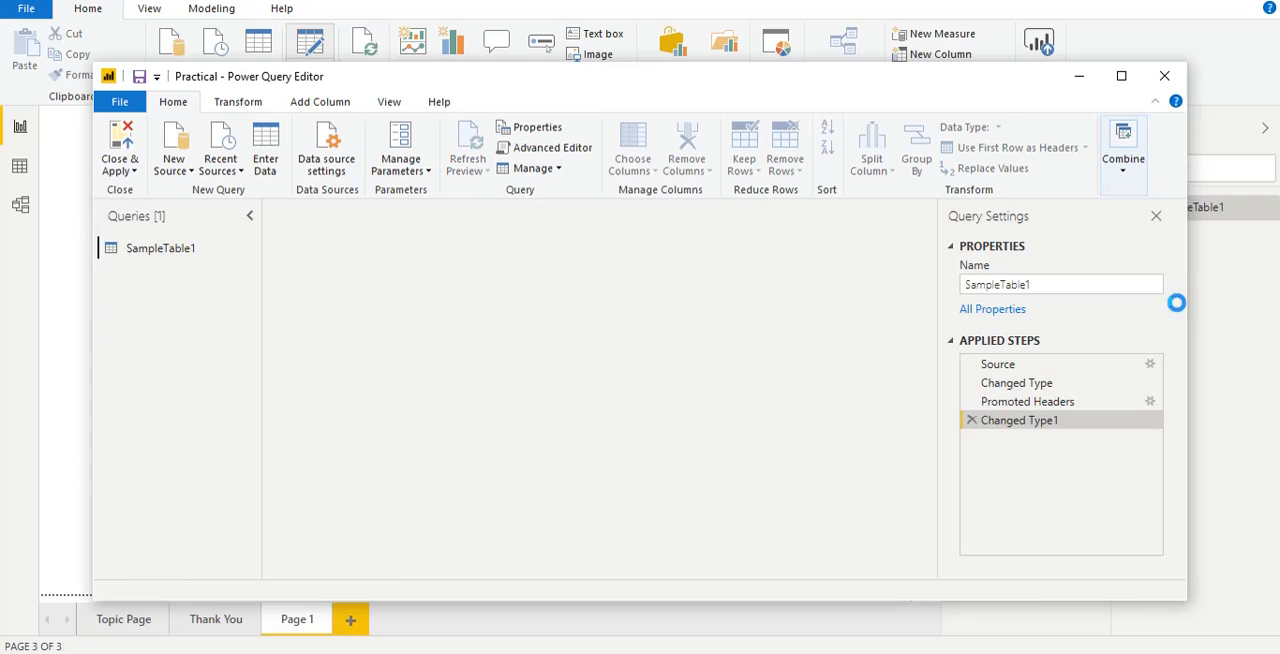
left_click(1150, 366)
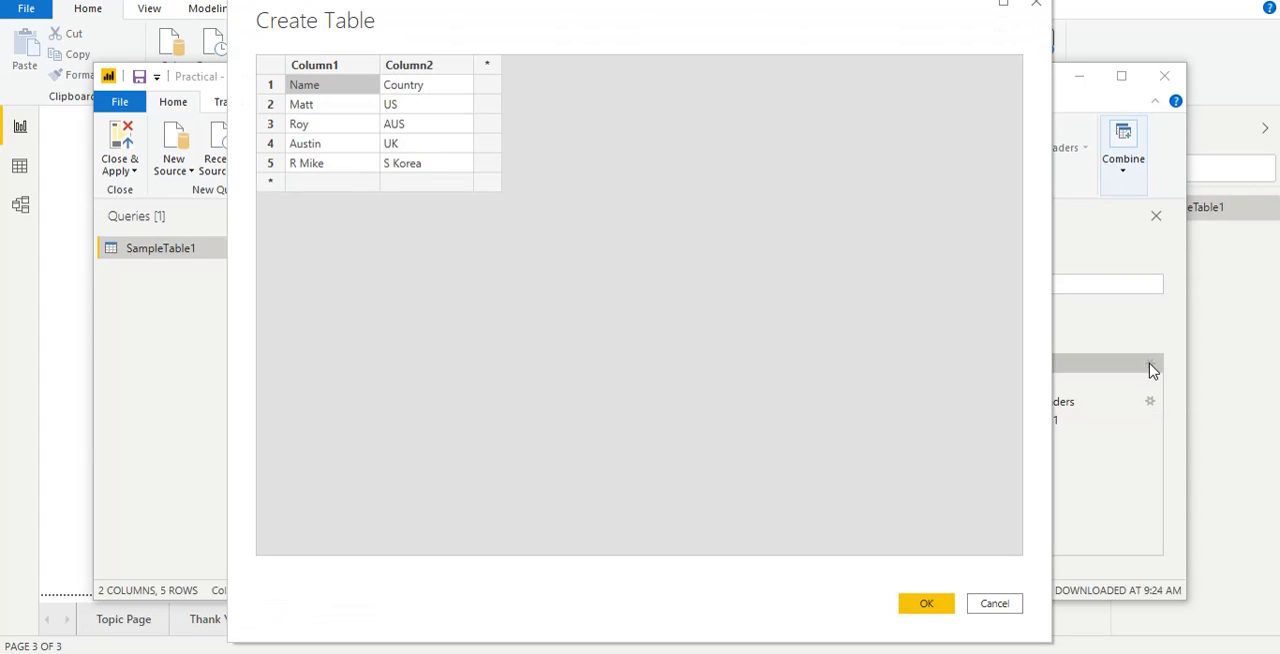
left_click(337, 166)
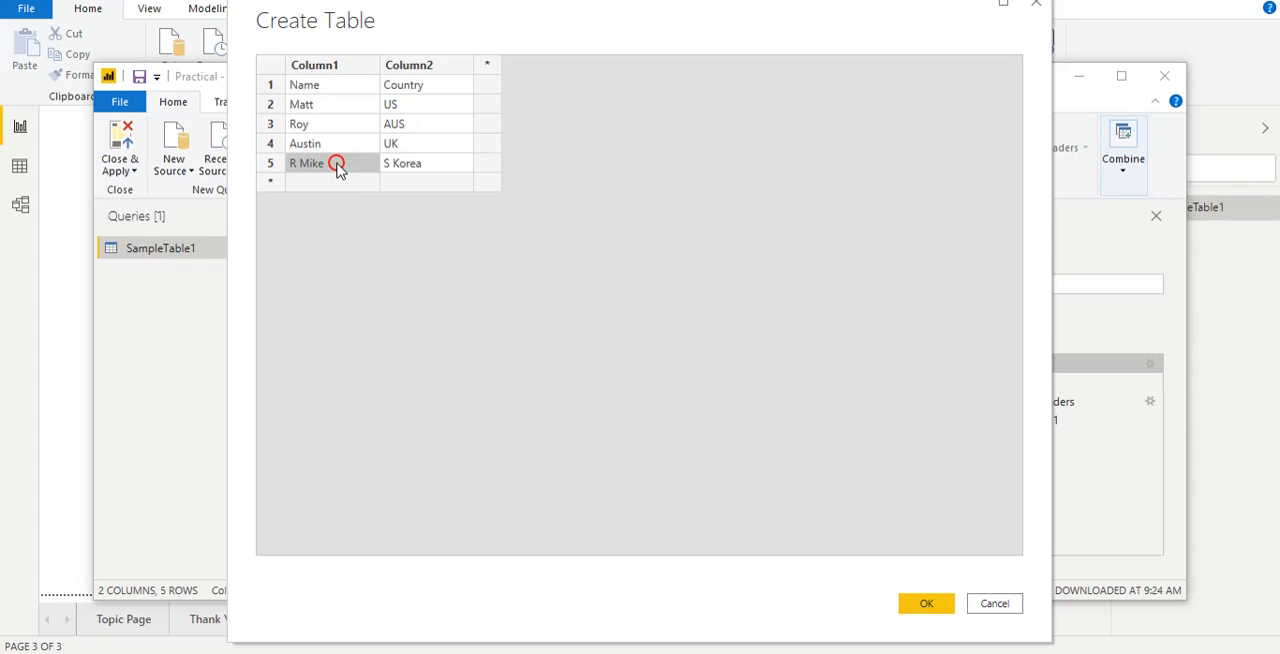
double_click(337, 166)
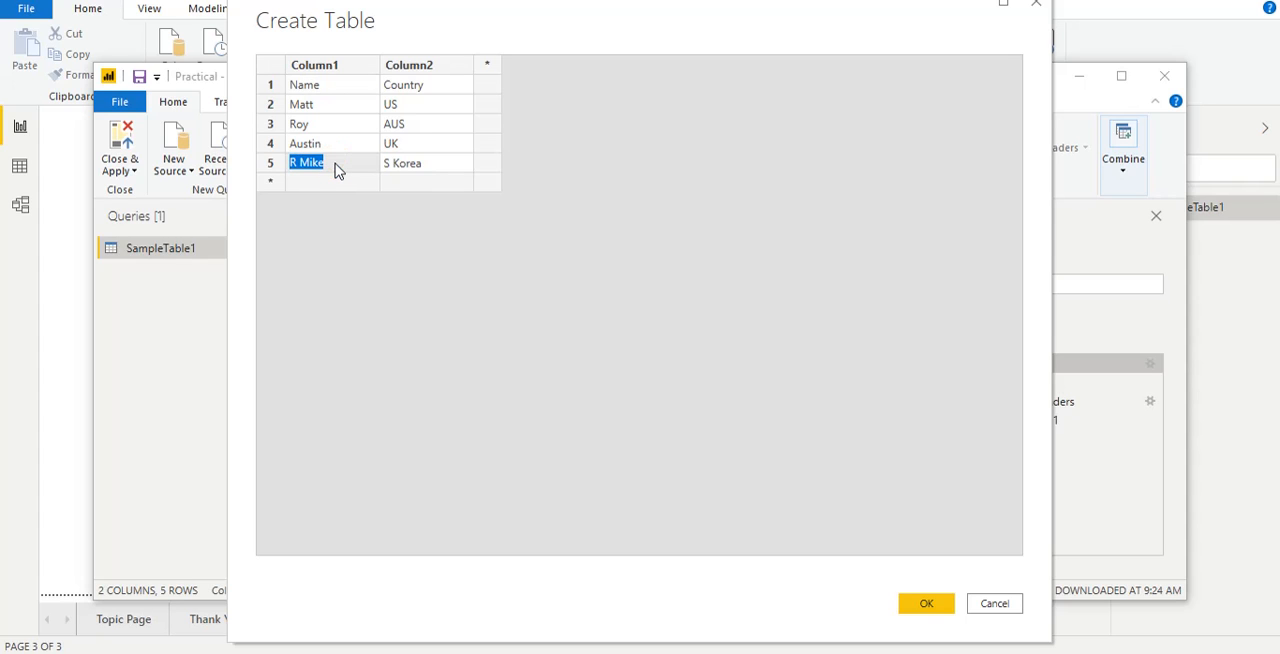
key("BackSpace")
double_click(393, 168)
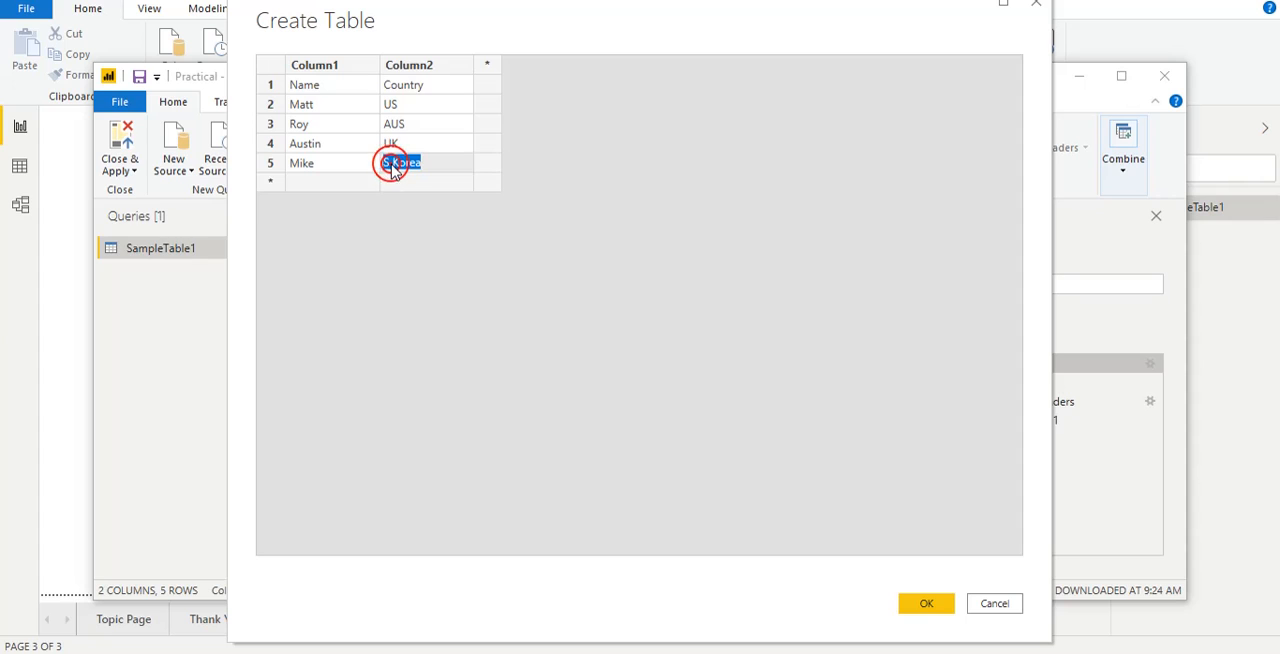
type("U")
Step: Set the country to China in row 4 and MYS in row 3, and close and apply the query changes
left_click(396, 146)
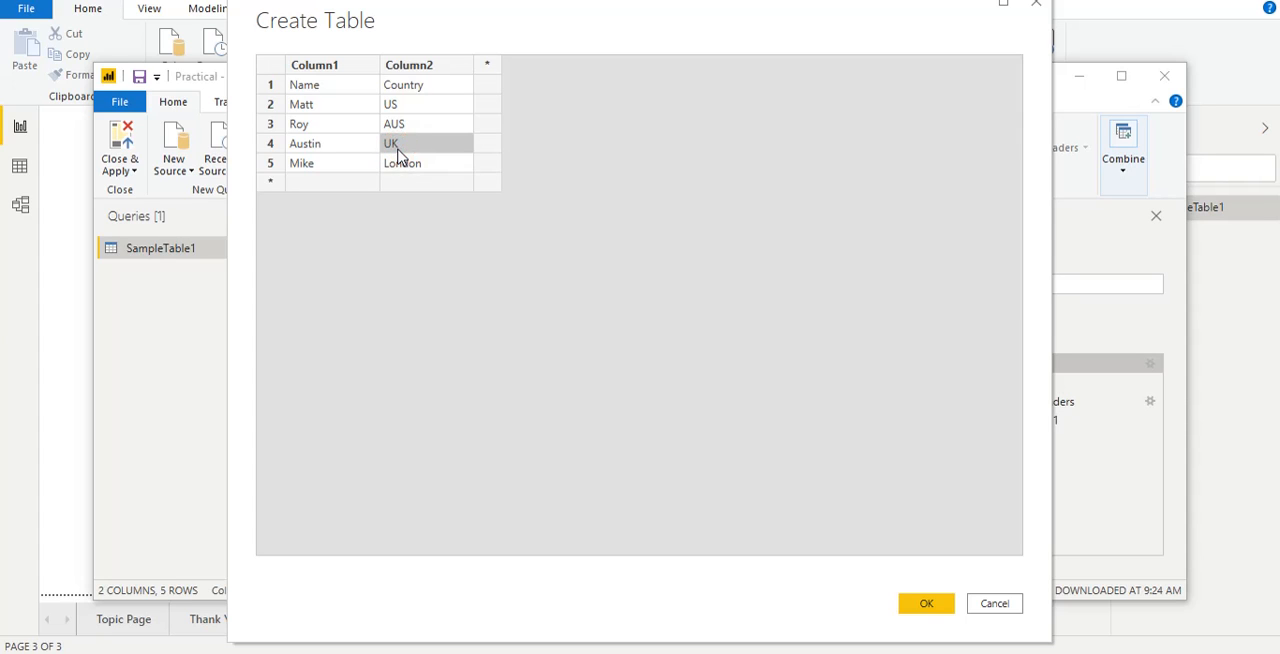
double_click(396, 146)
type("China")
left_click(406, 133)
double_click(407, 132)
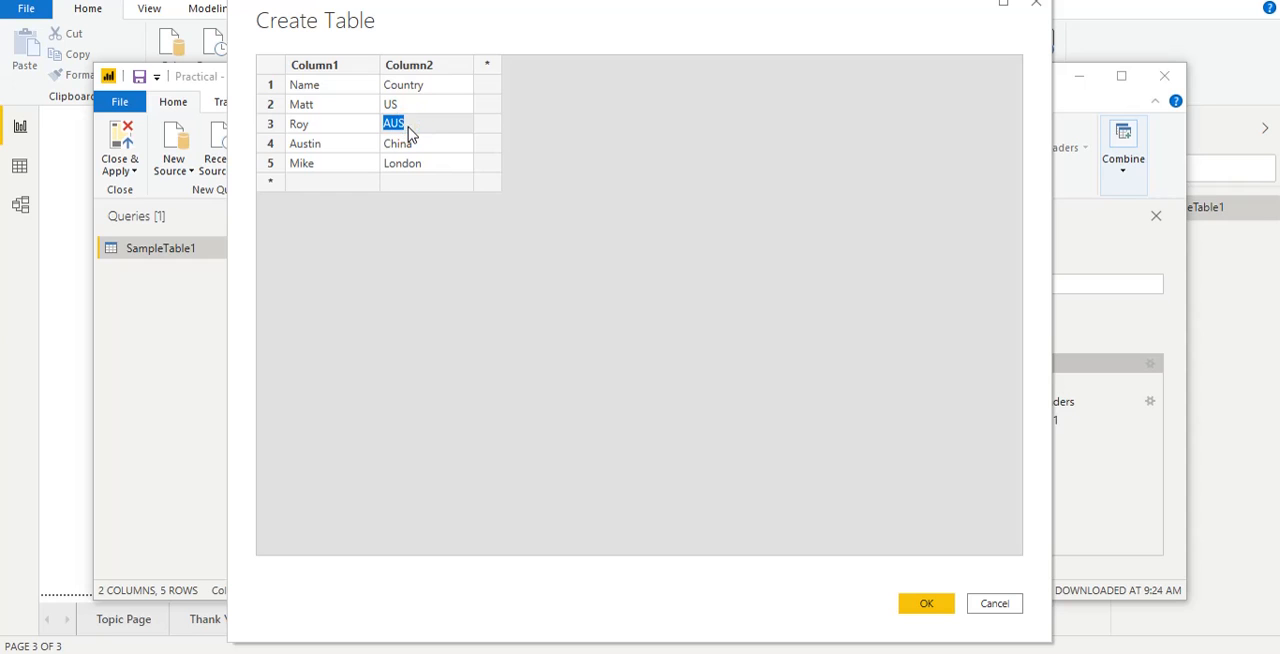
type("MYS")
left_click(918, 600)
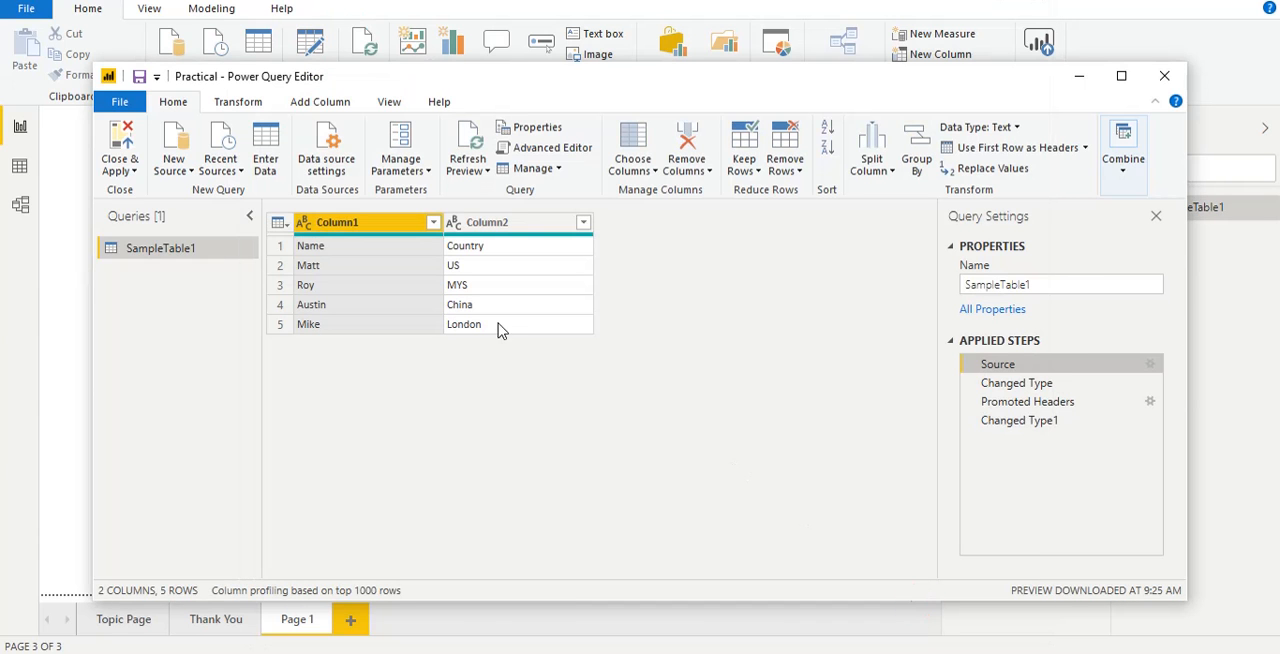
left_click(133, 150)
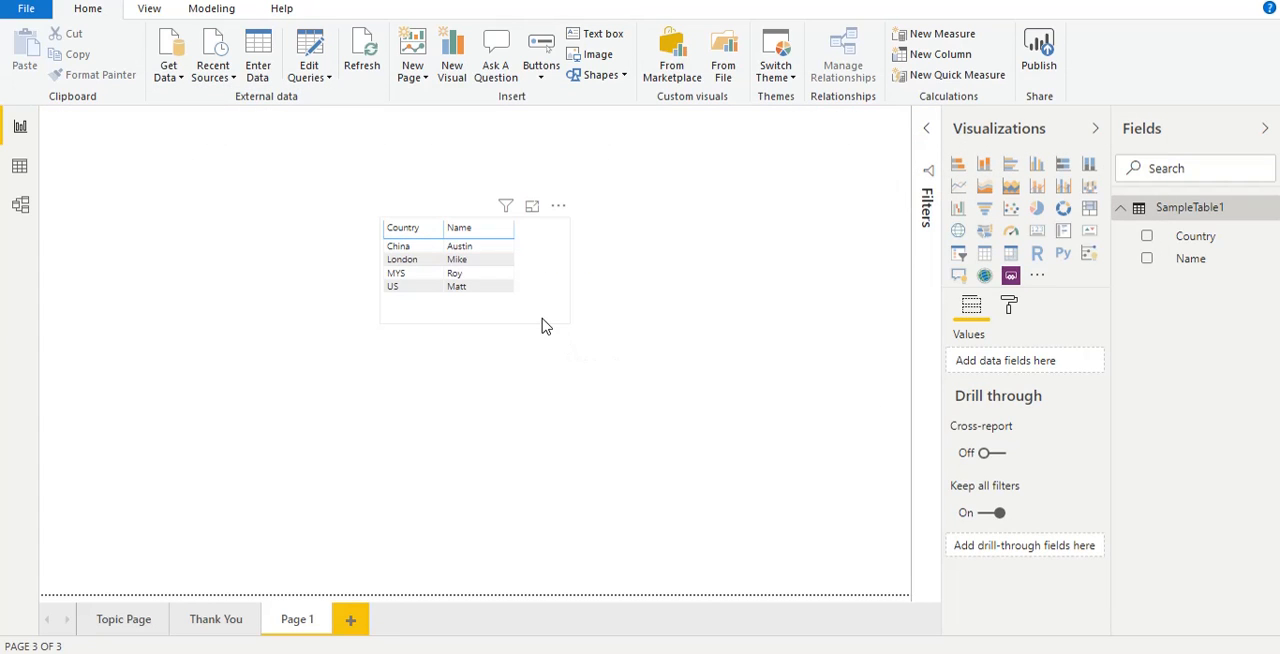
Step: Move the table visual to the upper left area of the report page and deselect it
left_click(531, 400)
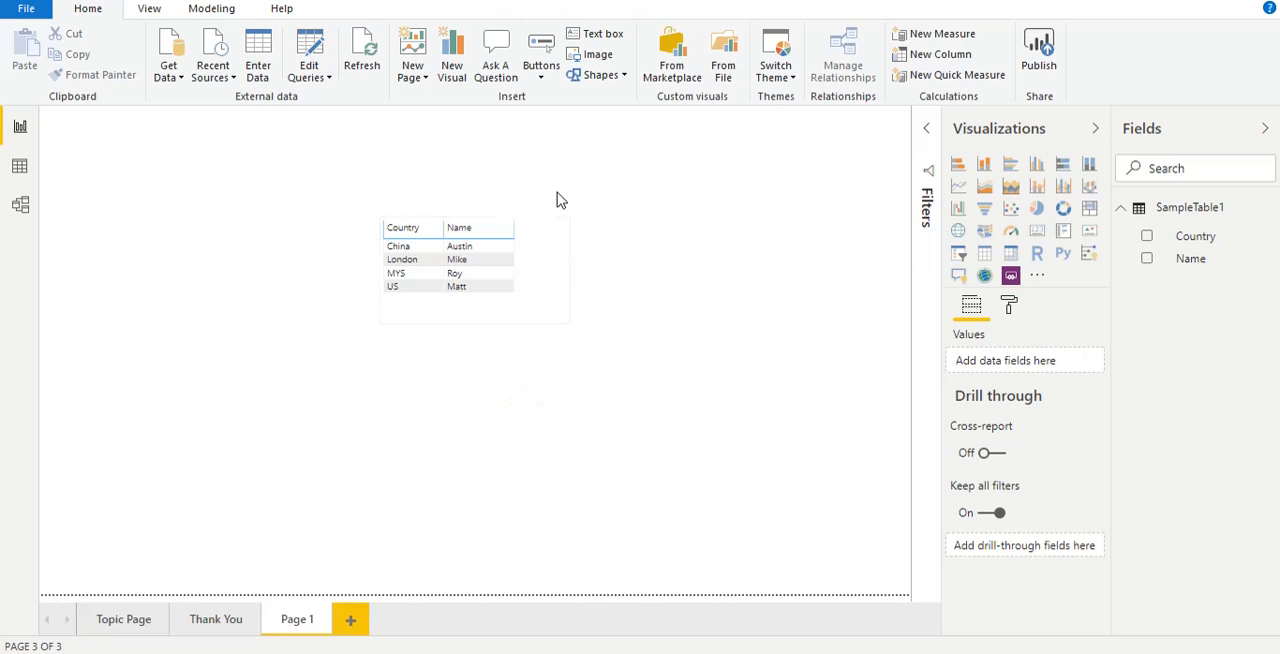
left_click(552, 246)
left_click_drag(559, 203, 358, 146)
left_click(358, 146)
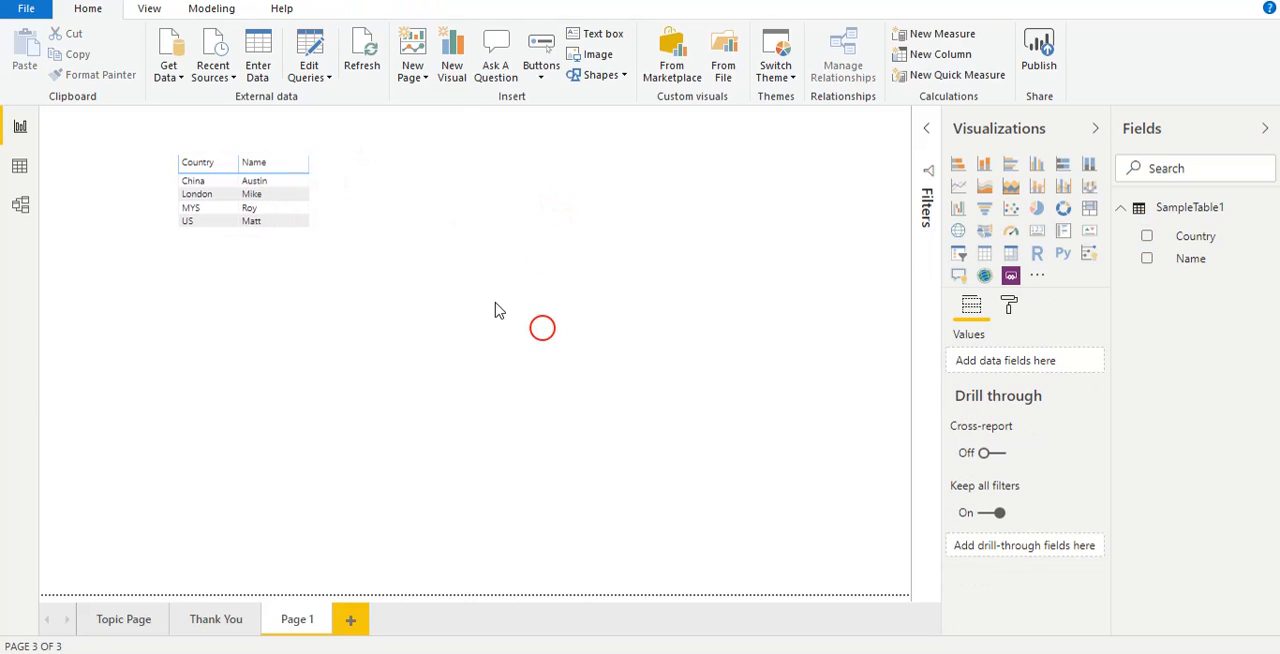
Step: Start a new manually entered table, switch to Excel and copy the Name, Country and EmpNo data in cells B2:D5
left_click(252, 50)
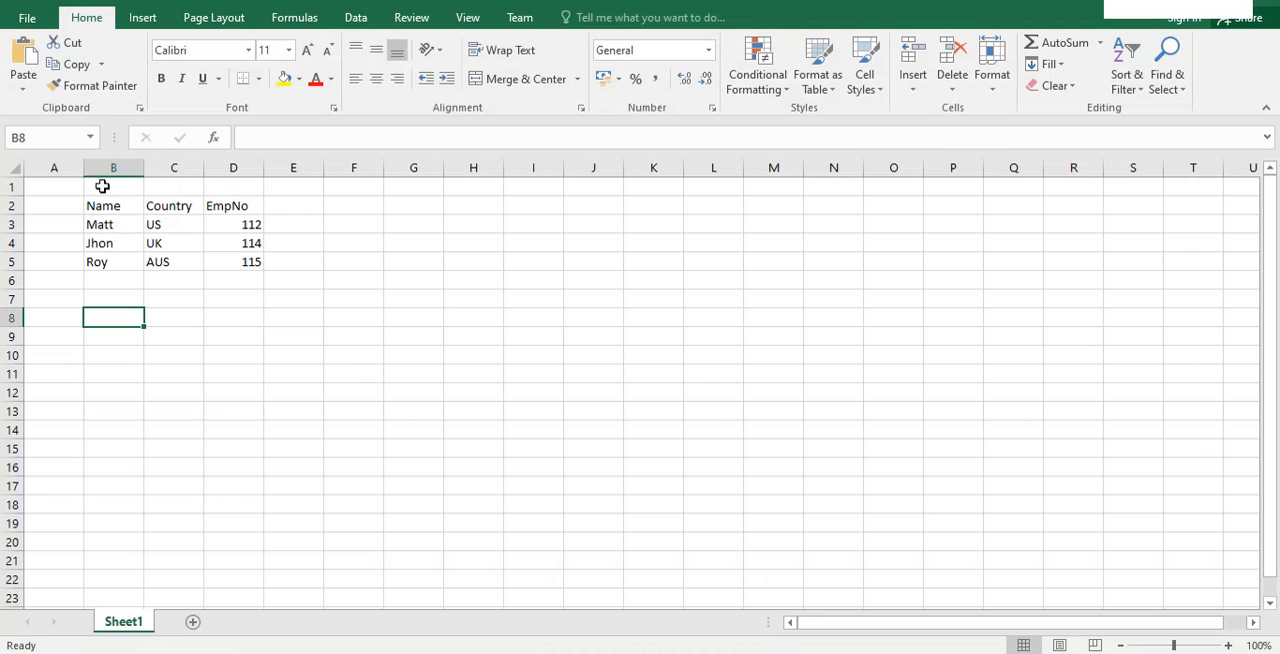
left_click_drag(103, 206, 258, 261)
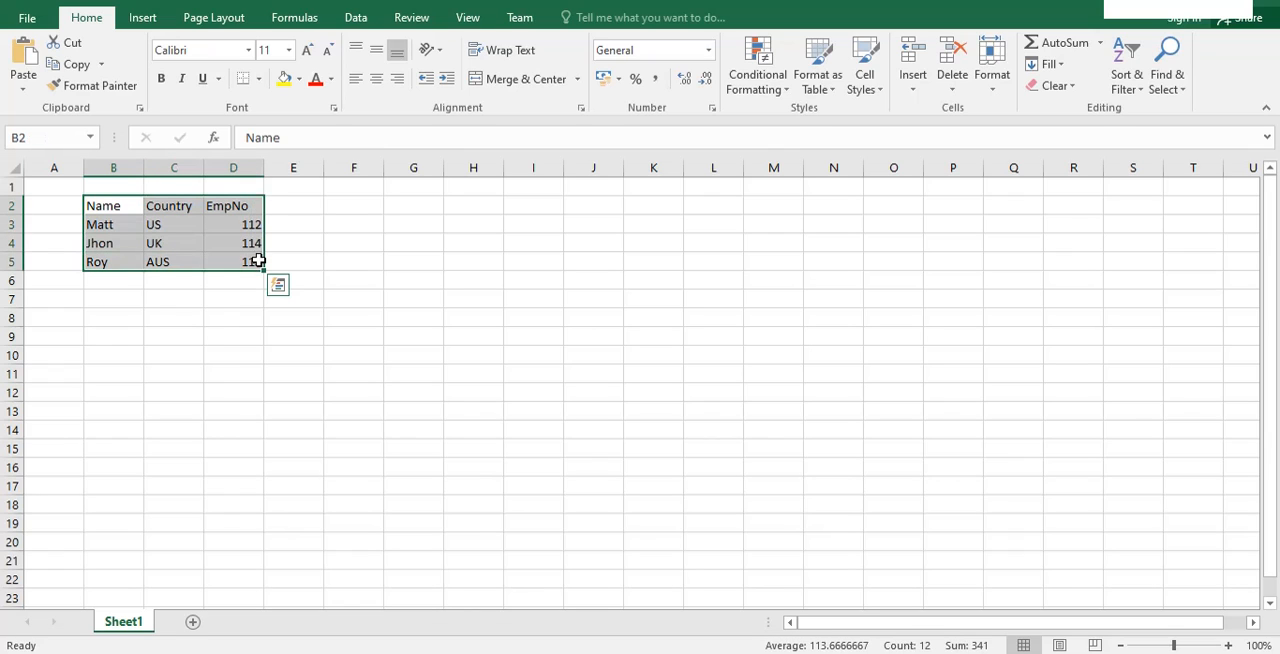
key("ctrl+c")
right_click(258, 261)
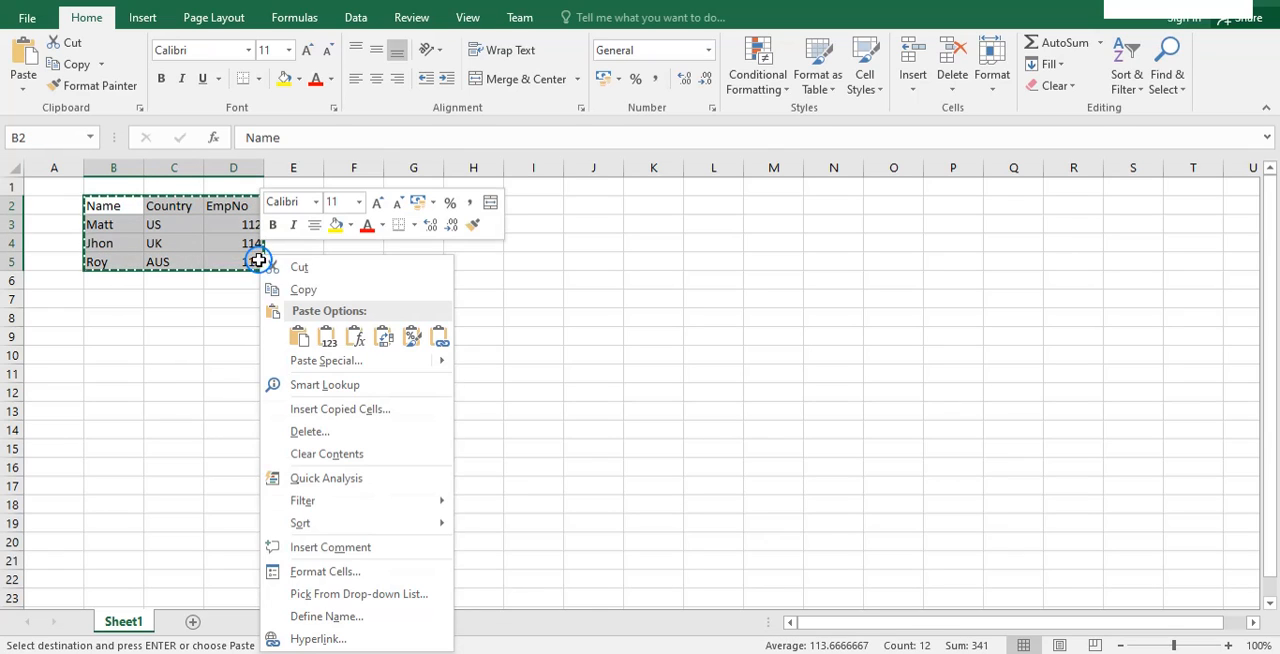
left_click(290, 289)
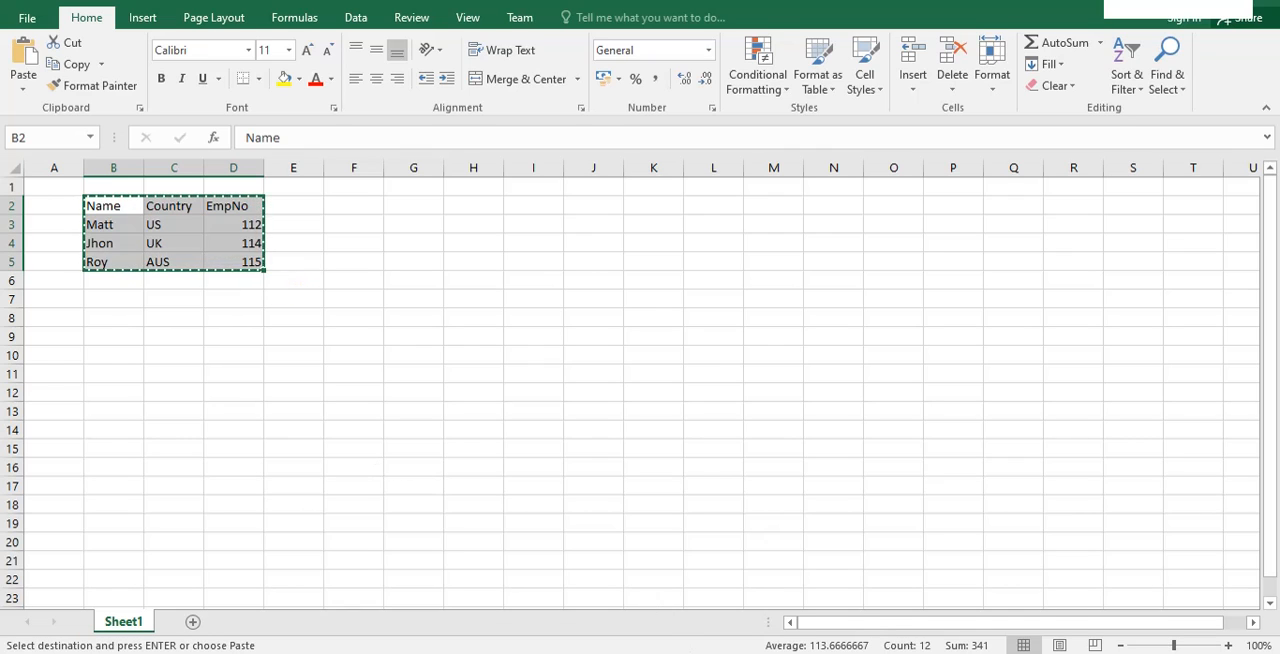
Step: Switch back to Power BI Desktop, paste the copied cells into the new table and load it as SampleTable2
left_click(481, 607)
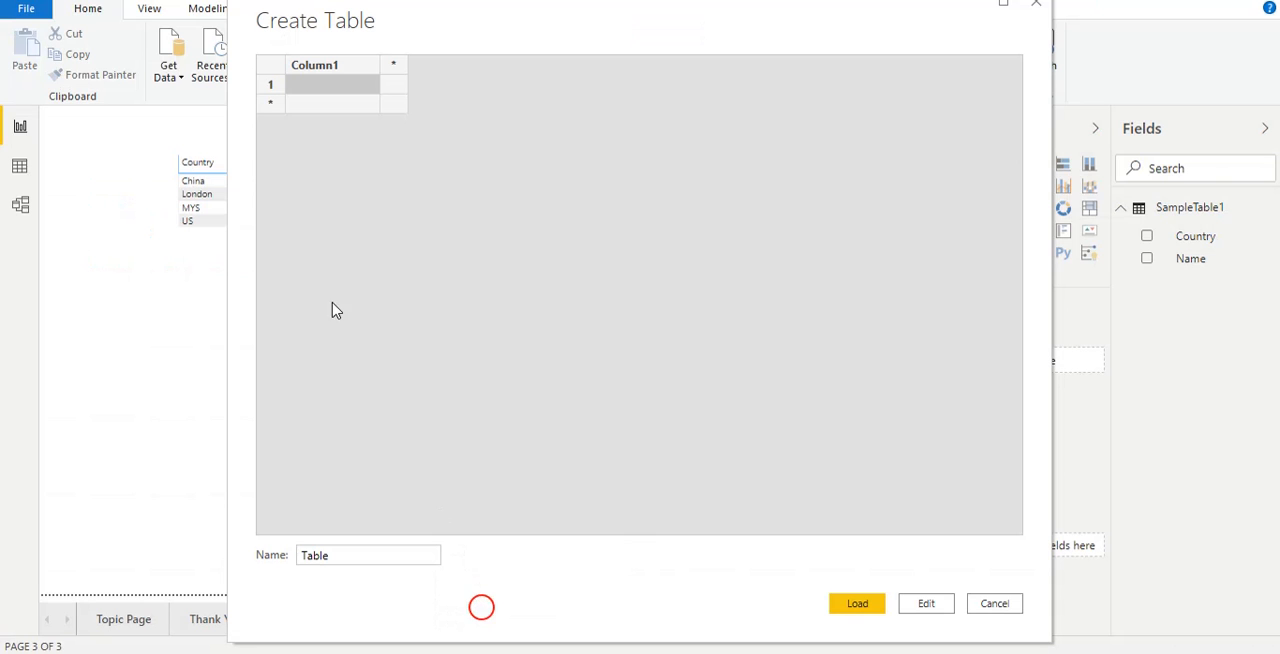
left_click(273, 88)
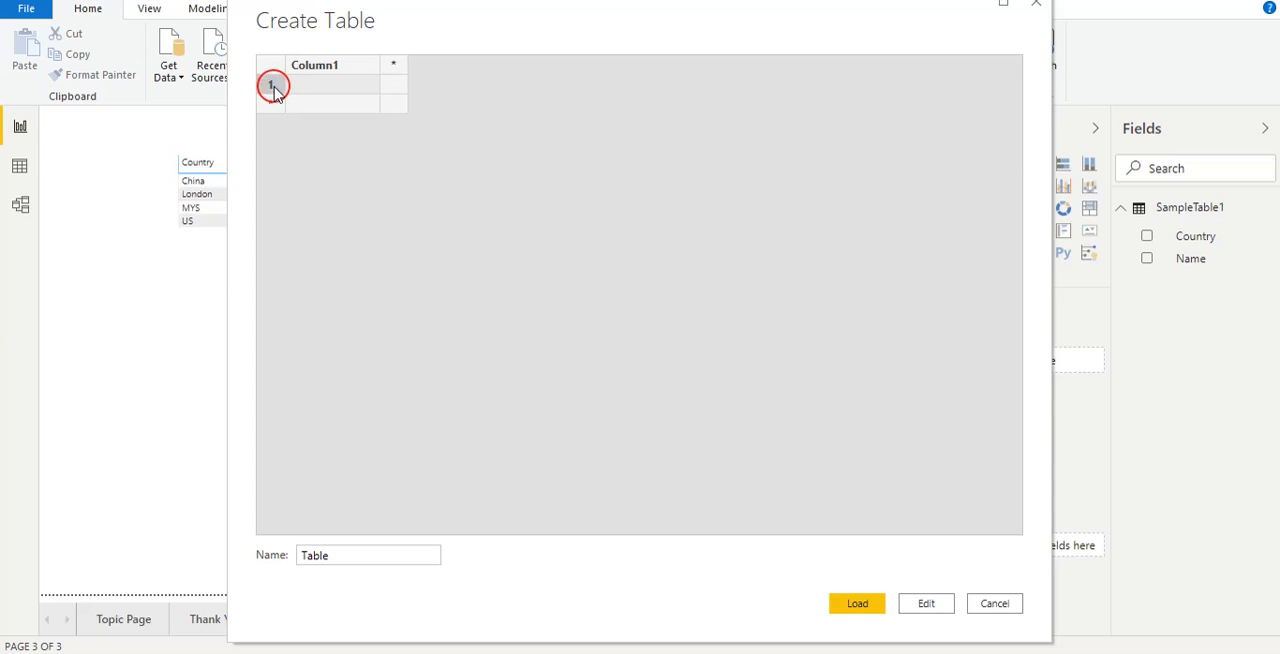
key("ctrl+v")
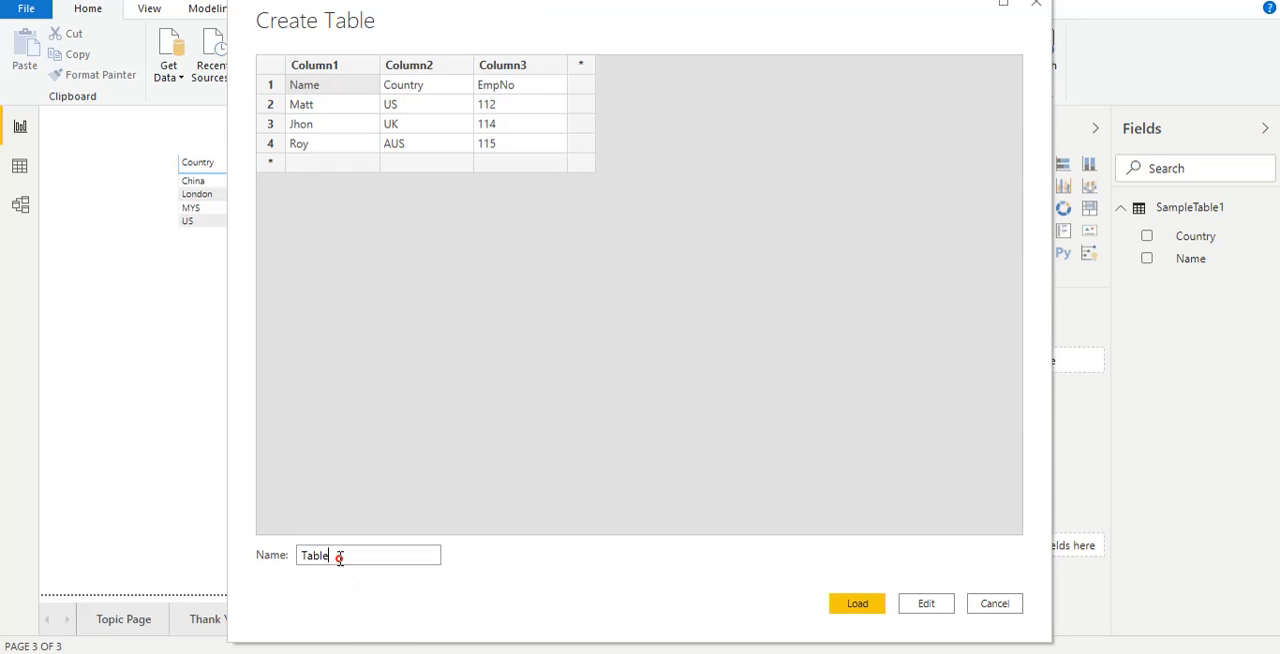
left_click_drag(337, 557, 296, 559)
left_click(852, 608)
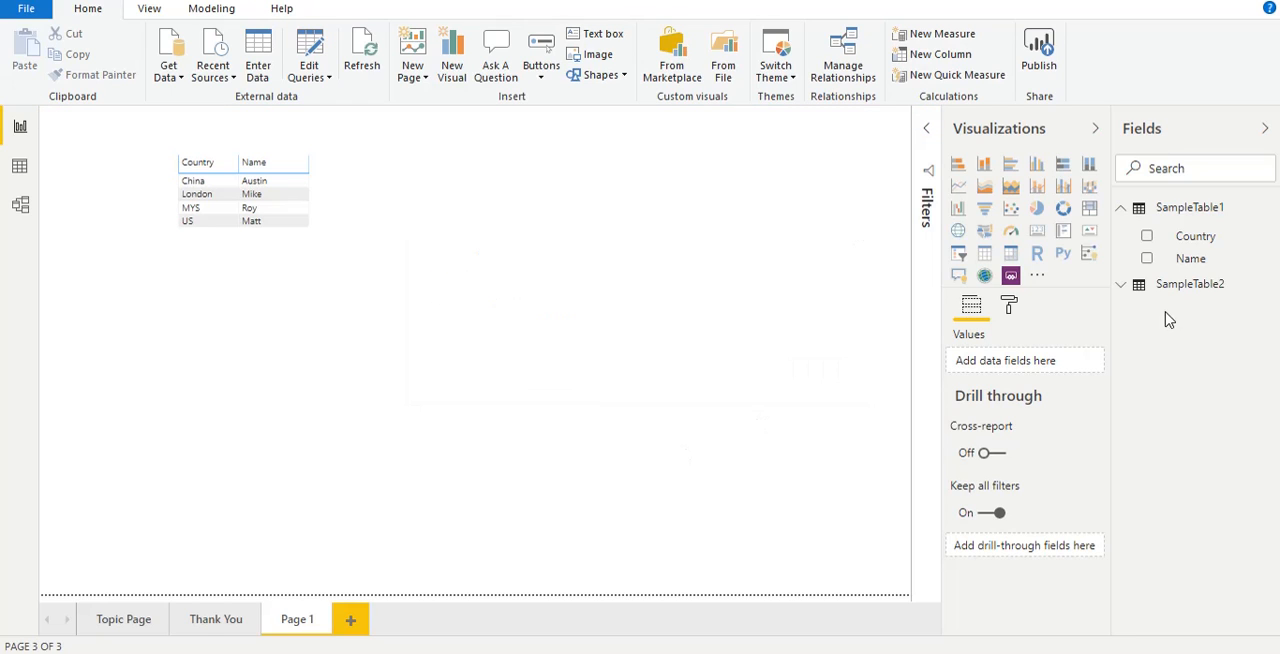
Step: Use the first row as headers in the SampleTable2 query, and close and apply the change
left_click(1172, 288)
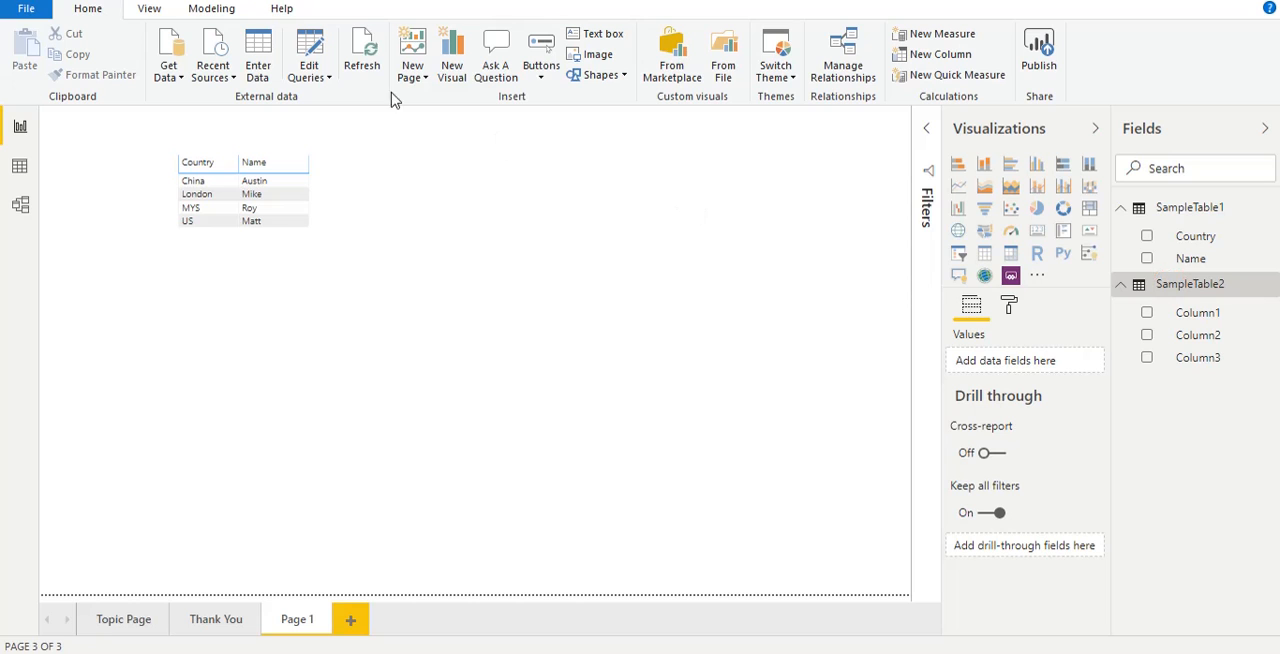
left_click(313, 58)
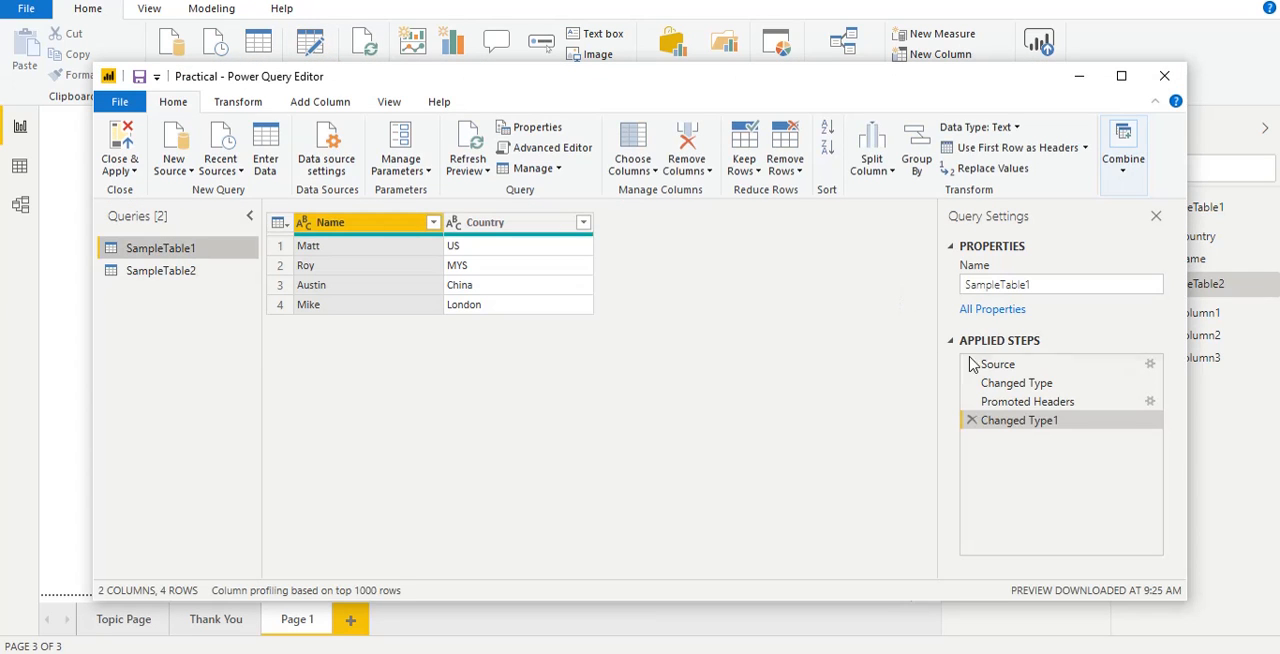
left_click(192, 270)
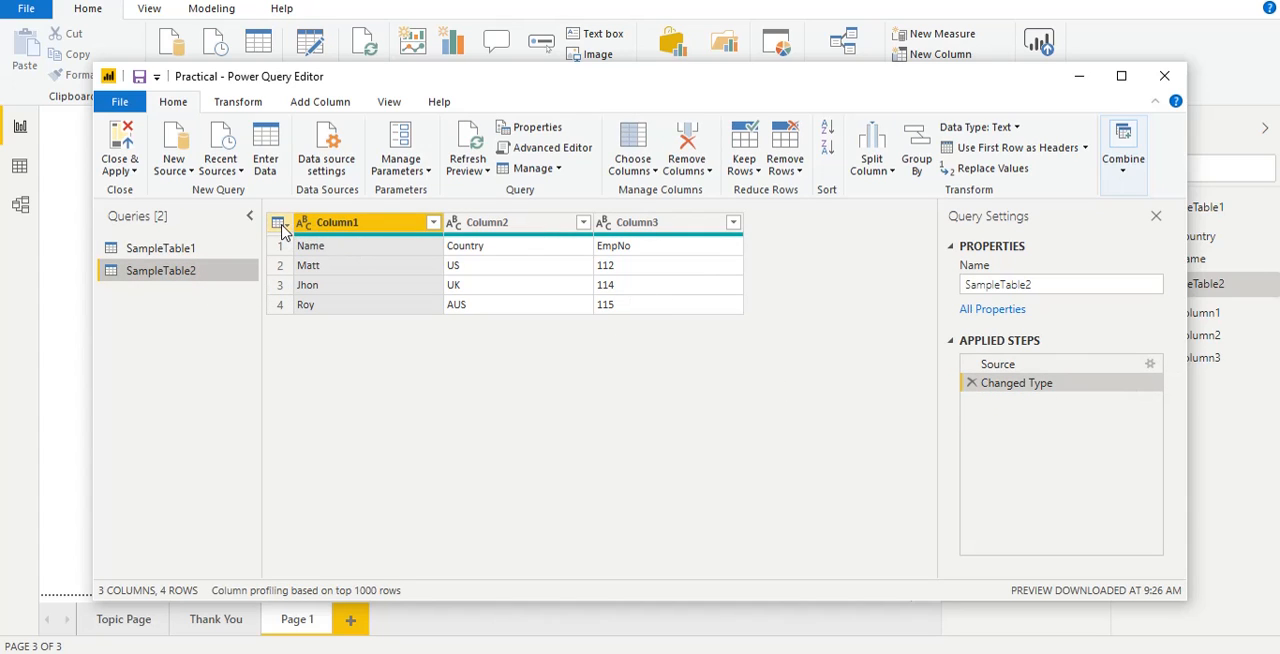
left_click(303, 246)
left_click(479, 249)
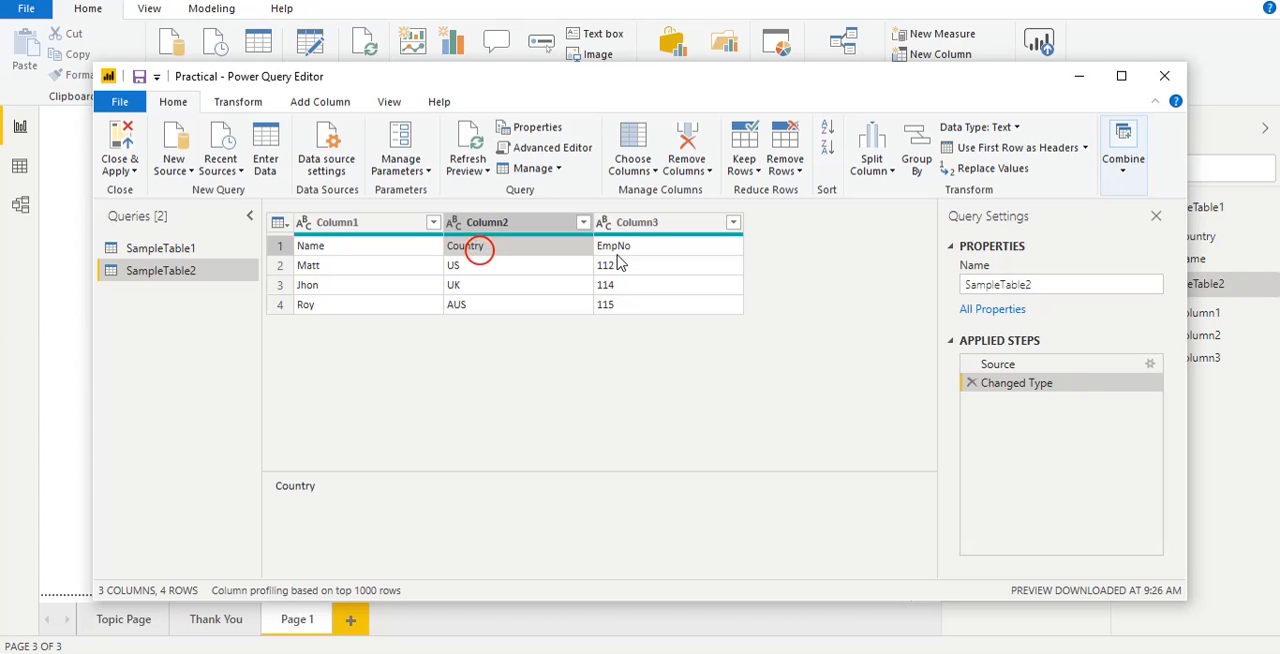
left_click(613, 247)
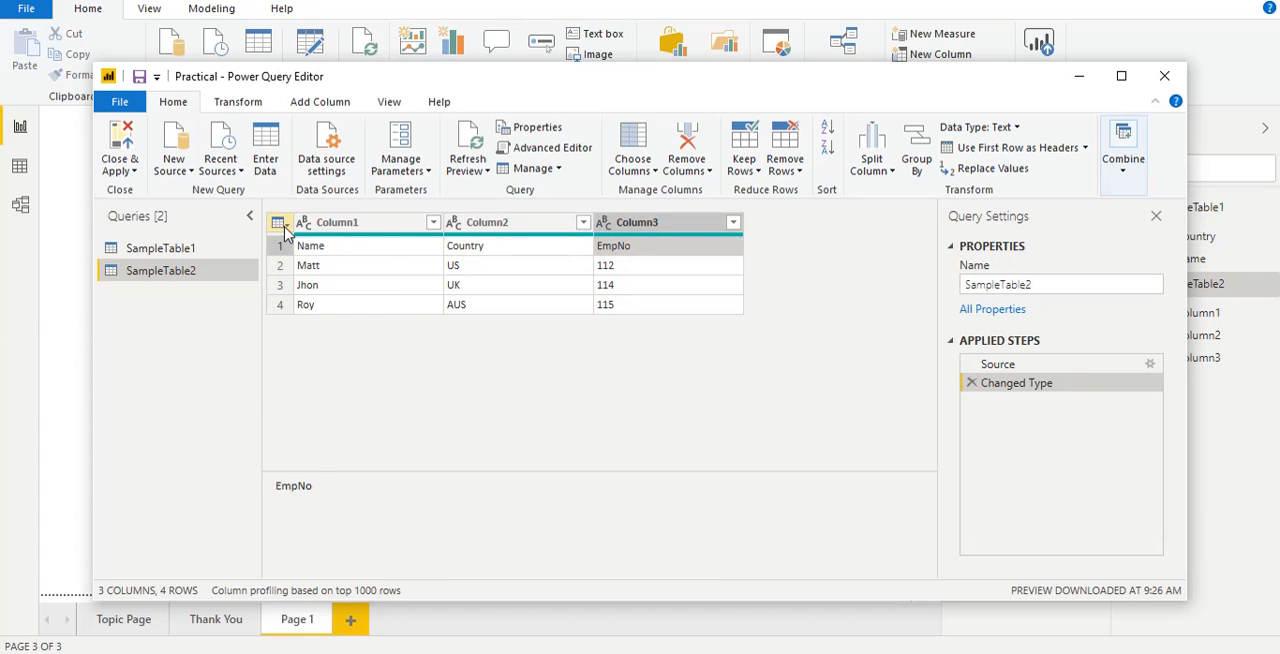
left_click(283, 226)
left_click(350, 238)
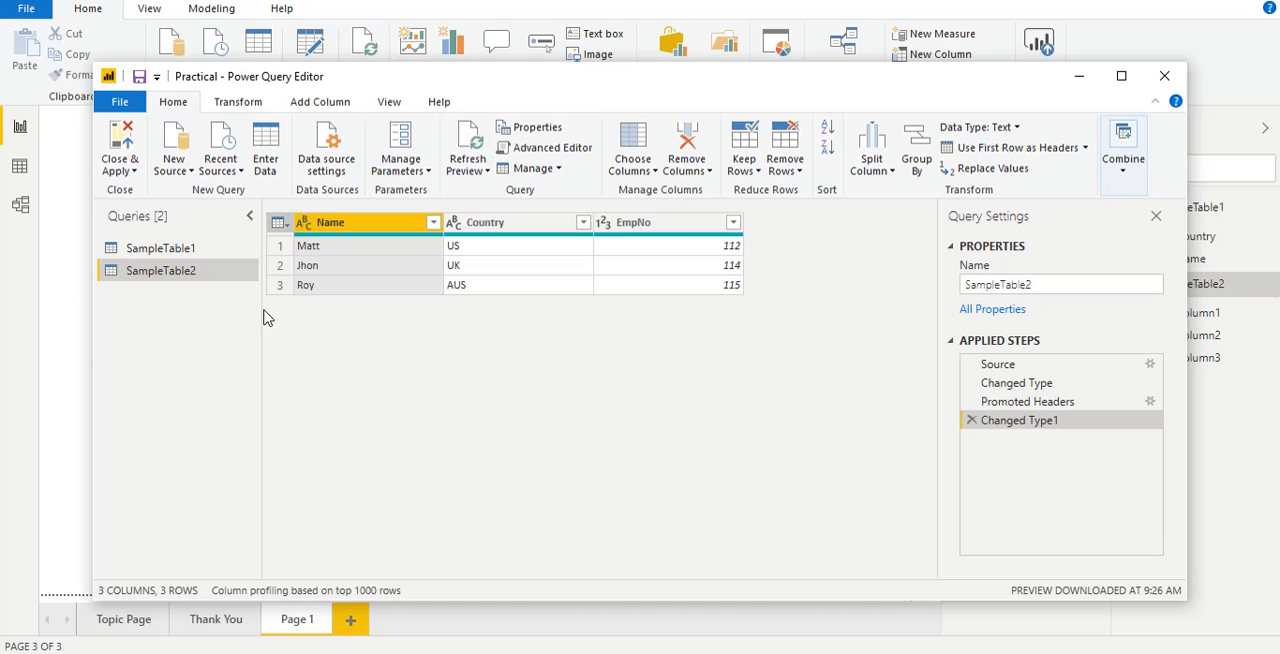
left_click(120, 160)
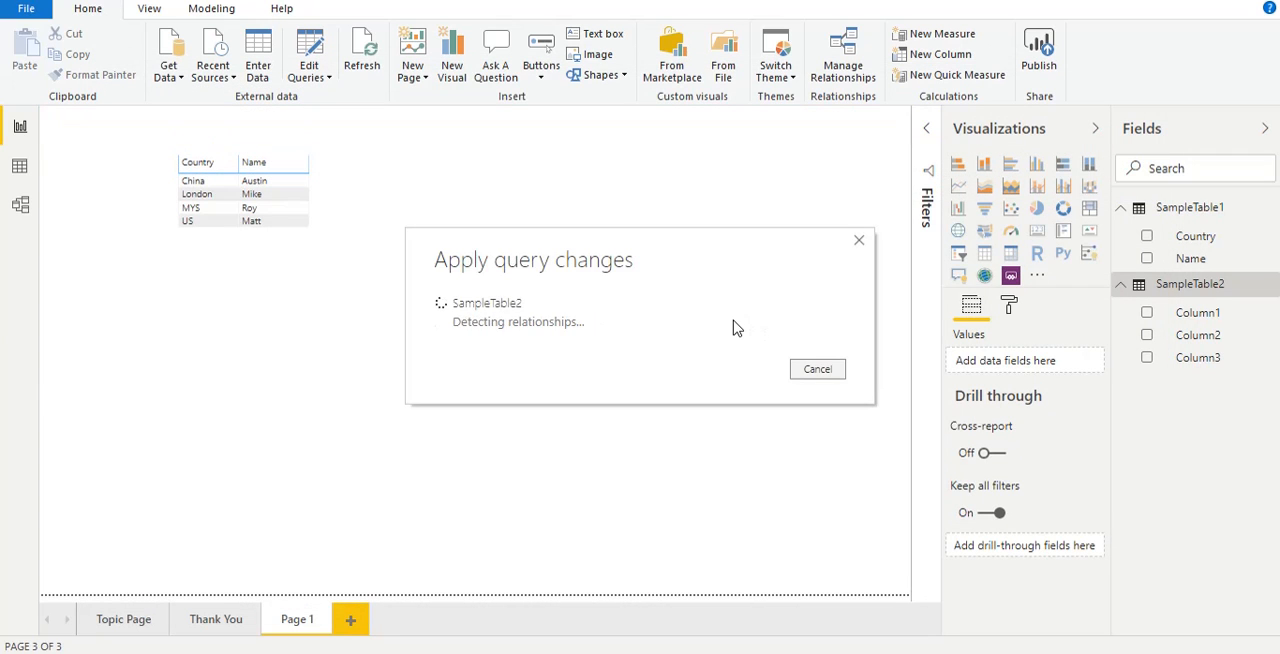
Step: Insert a second, empty table visual on Page 1 and place it to the right of the existing table
left_click(984, 231)
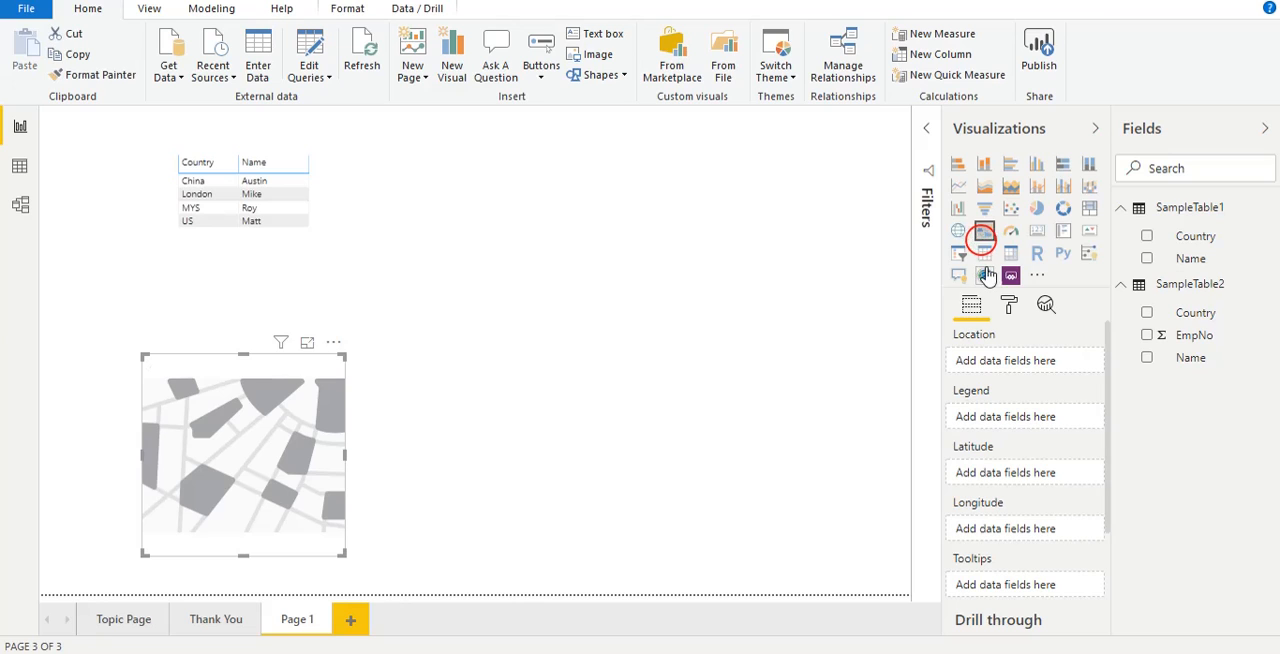
key("Delete")
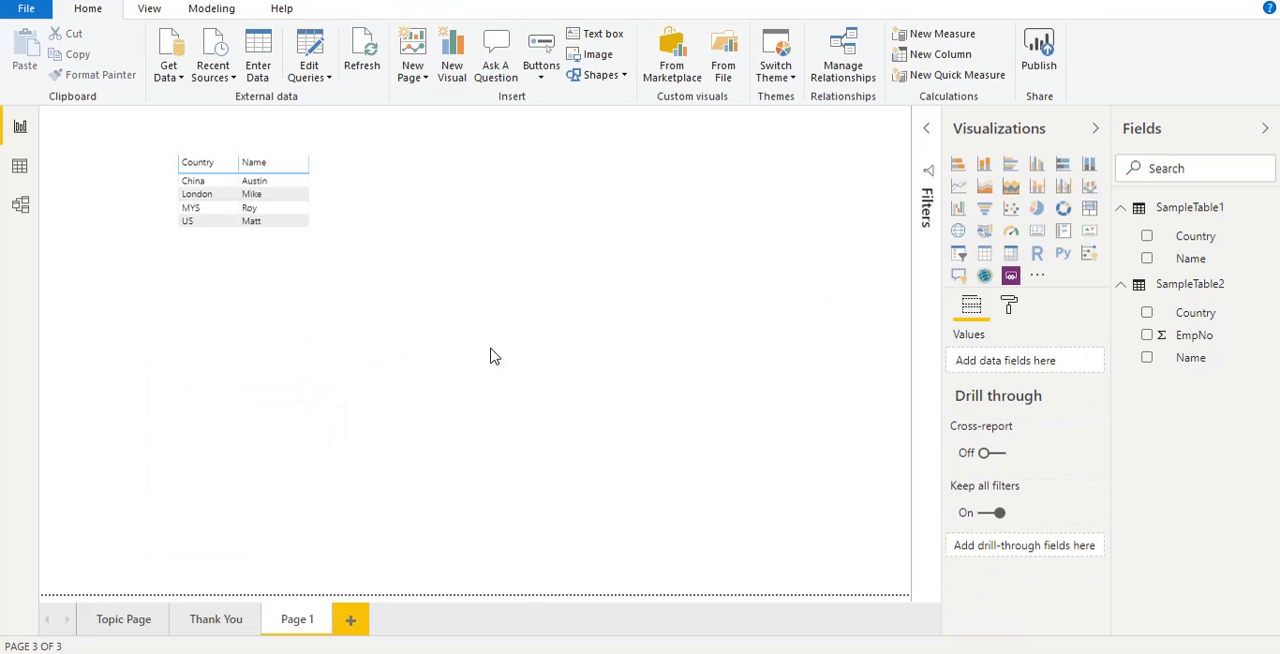
left_click(984, 253)
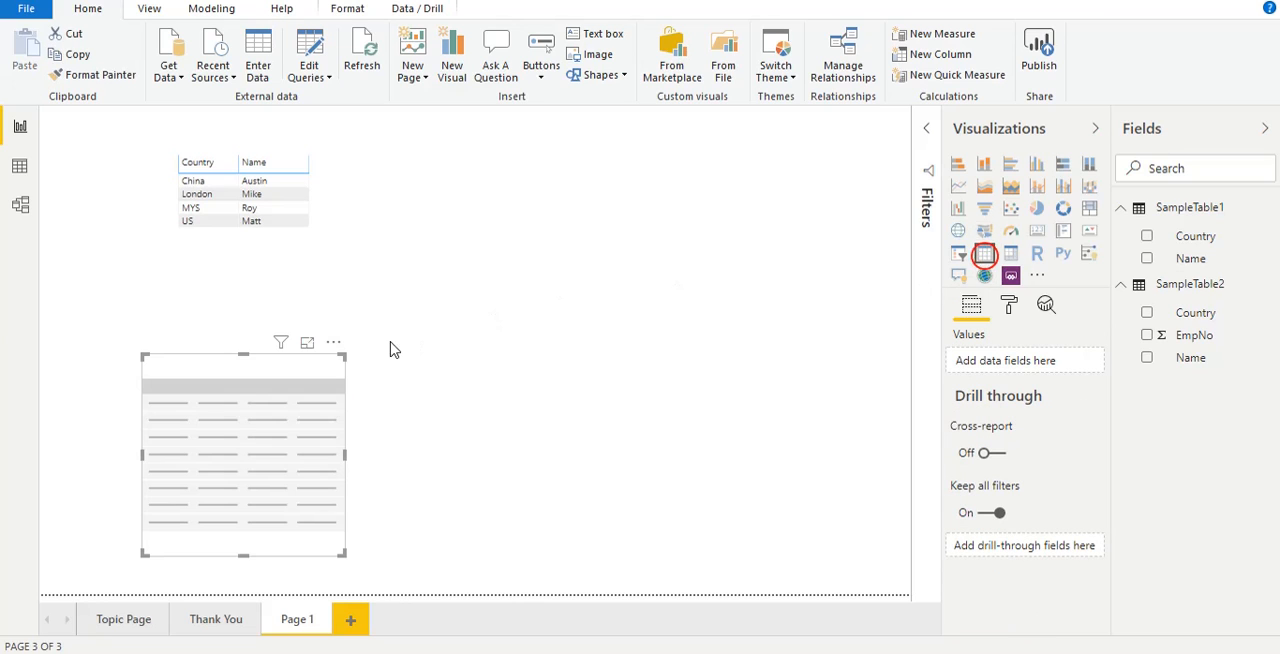
left_click_drag(335, 350, 694, 166)
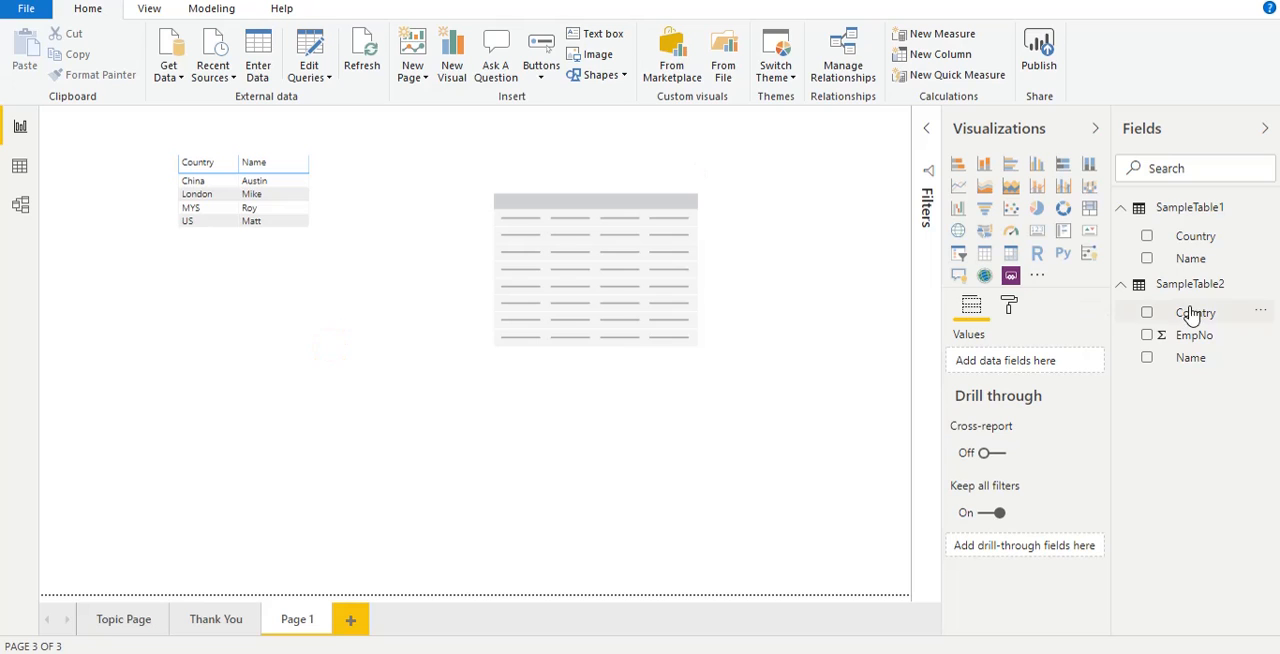
left_click_drag(1193, 312, 1021, 363)
left_click(282, 429)
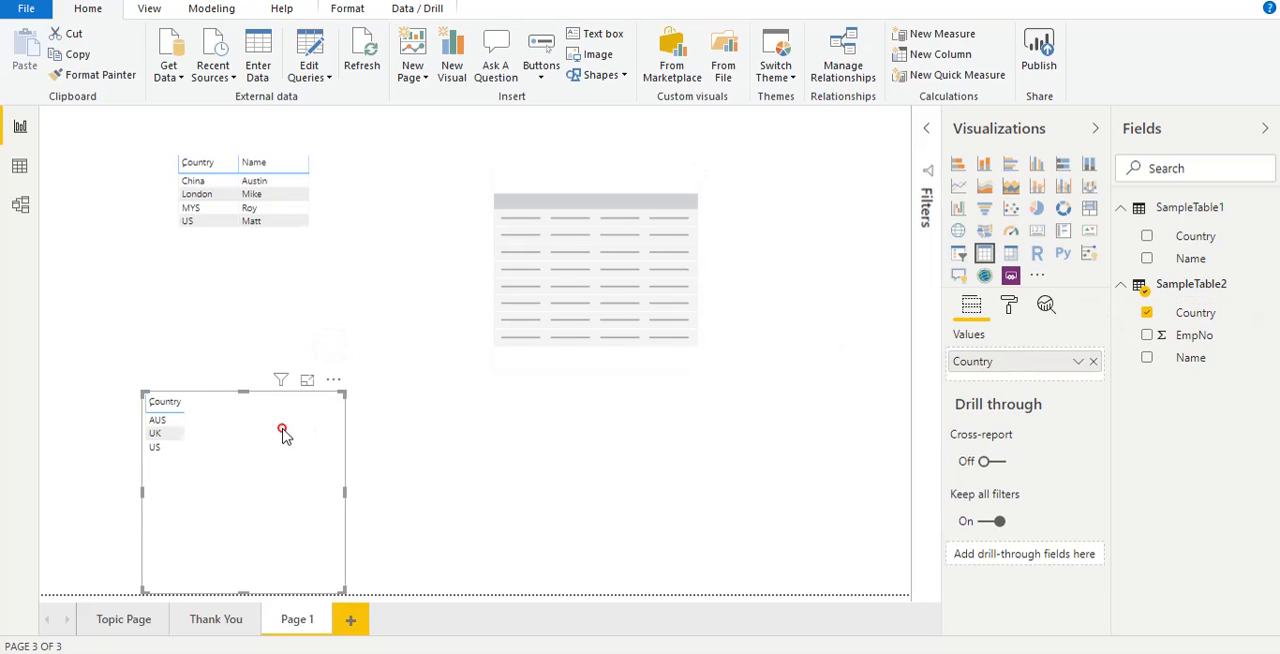
key("Delete")
Step: Fill the empty table visual with SampleTable2's Name, Country and EmpNo fields in that order, and reduce the visual's height
left_click(530, 322)
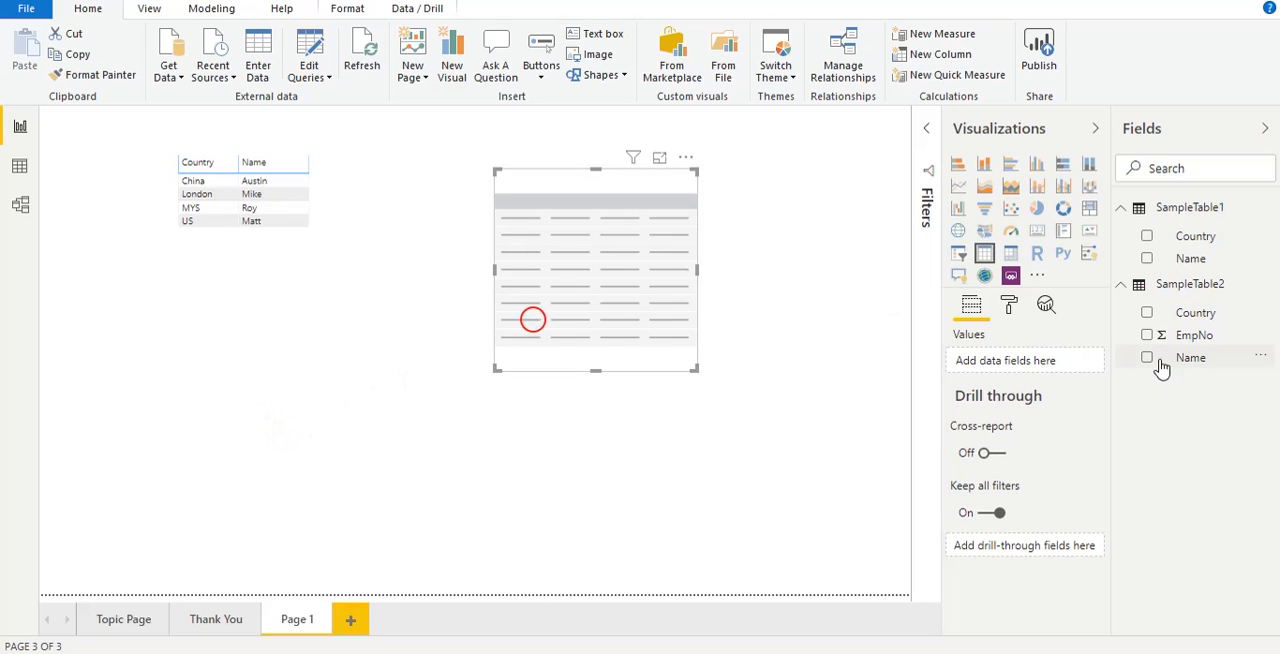
left_click_drag(1208, 316, 1045, 362)
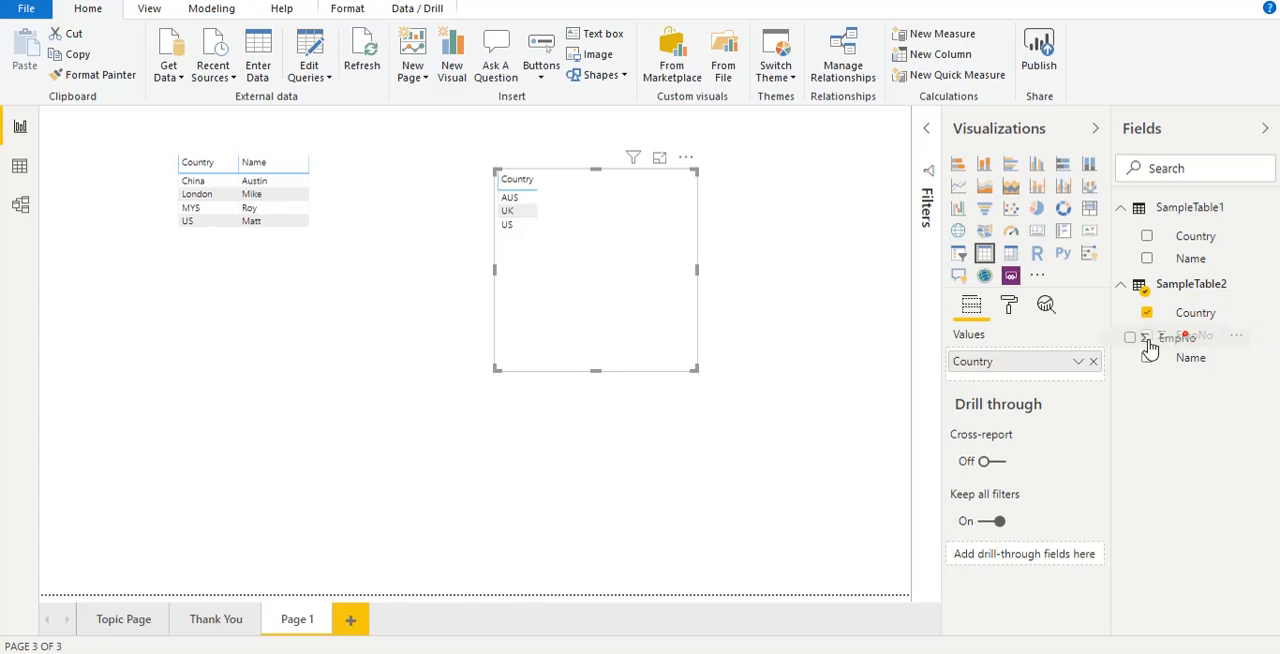
left_click_drag(1190, 335, 1040, 380)
left_click_drag(1190, 357, 1001, 360)
left_click_drag(705, 381, 700, 270)
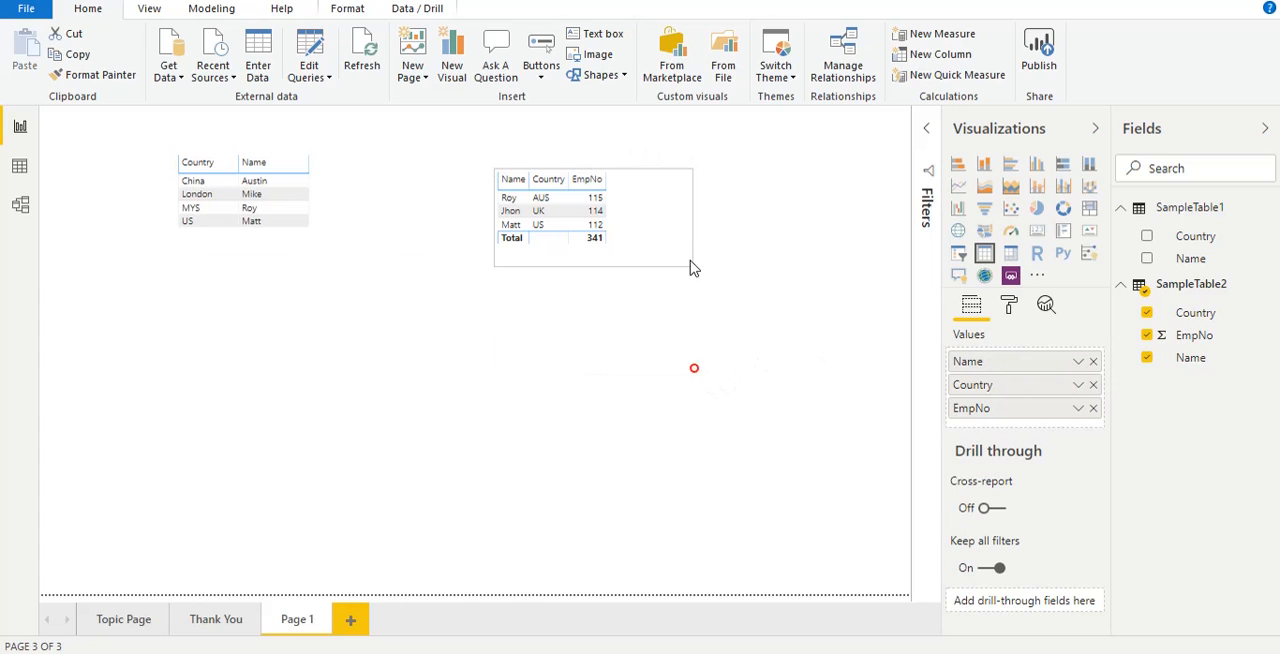
Step: Set the EmpNo field of the second table visual to Don't summarize and deselect the visual
right_click(992, 410)
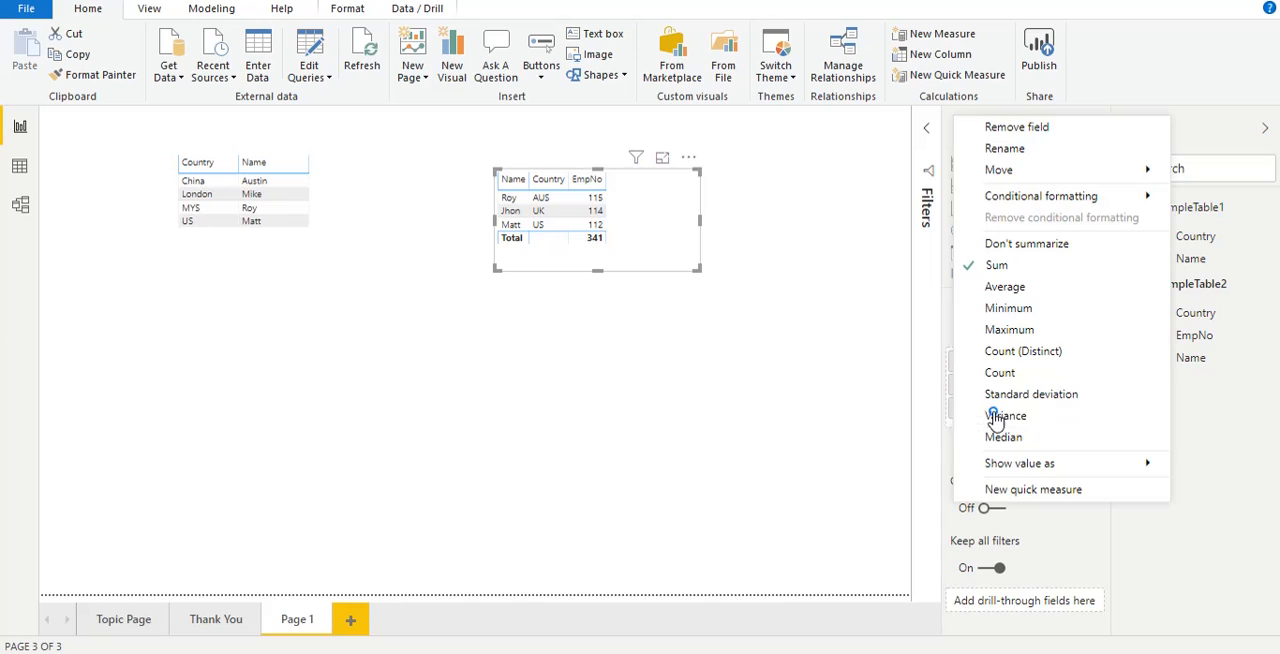
left_click(1007, 250)
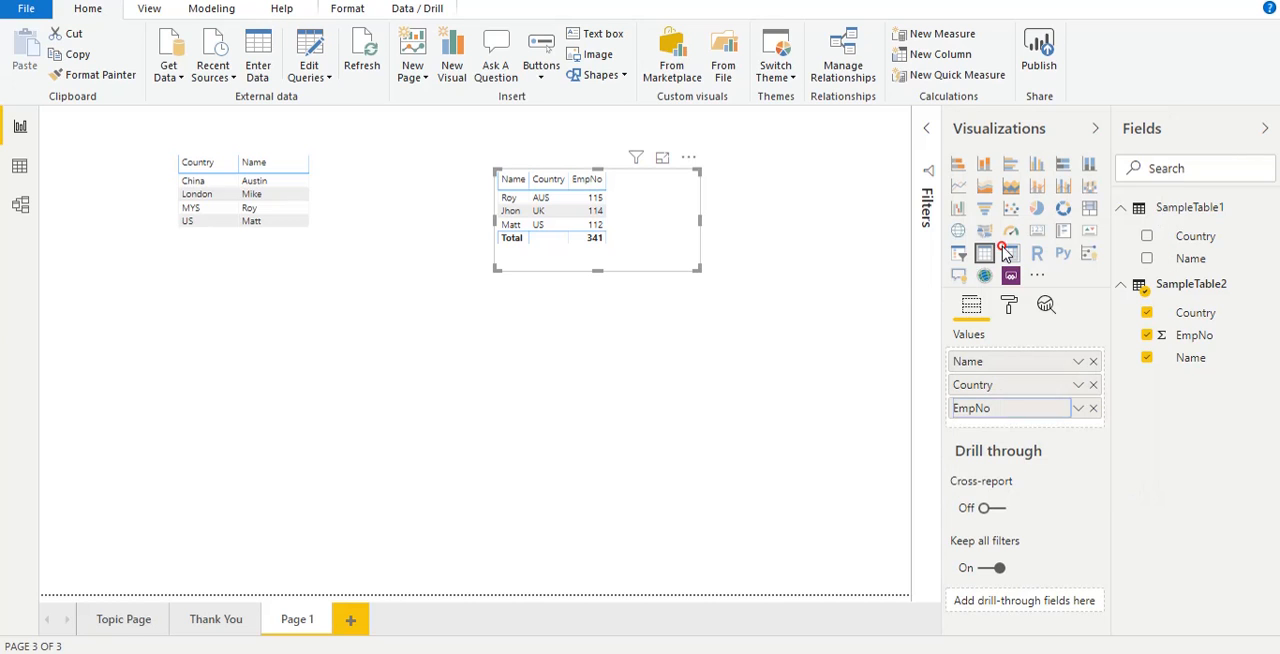
left_click(672, 352)
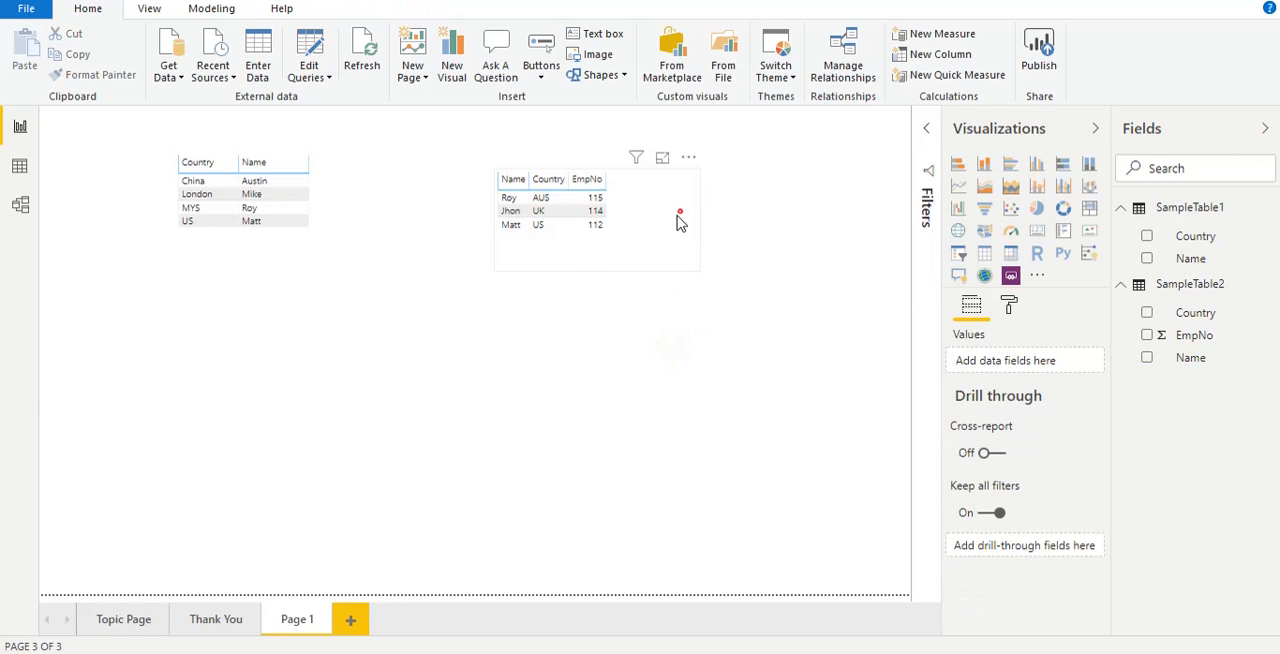
Step: Move the SampleTable2 visual closer to the first table visual, deselect it and go to the Thank You page
left_click_drag(680, 211, 587, 207)
left_click(681, 492)
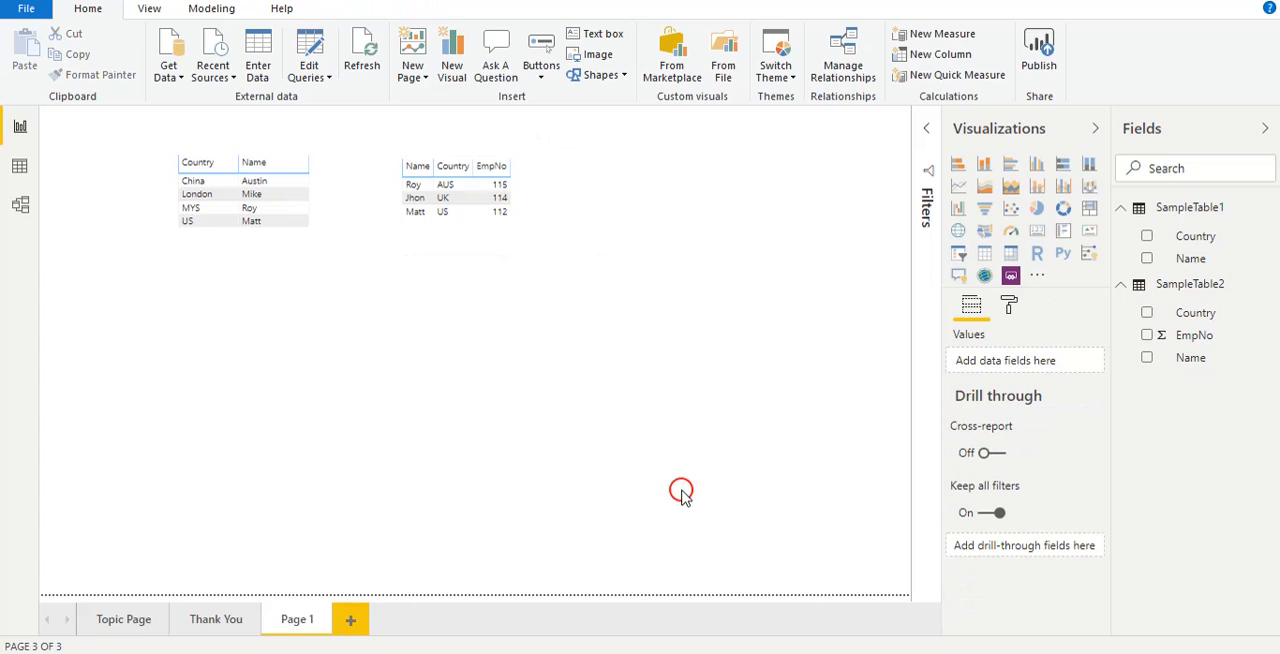
left_click(207, 621)
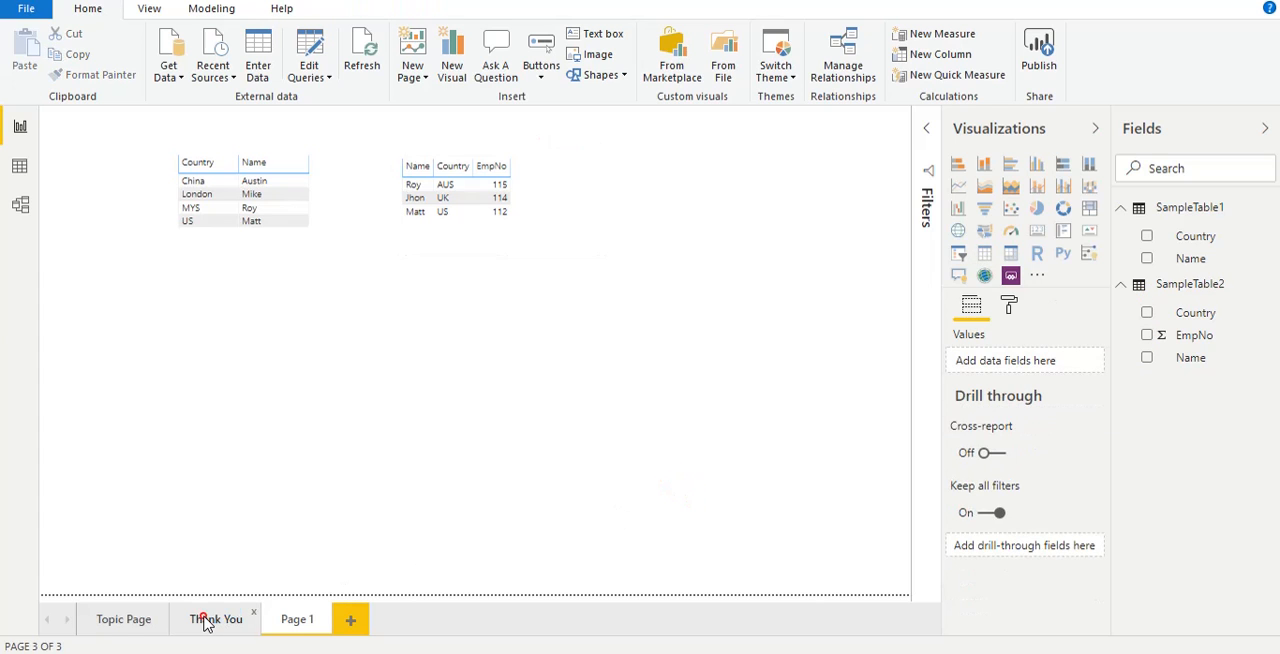